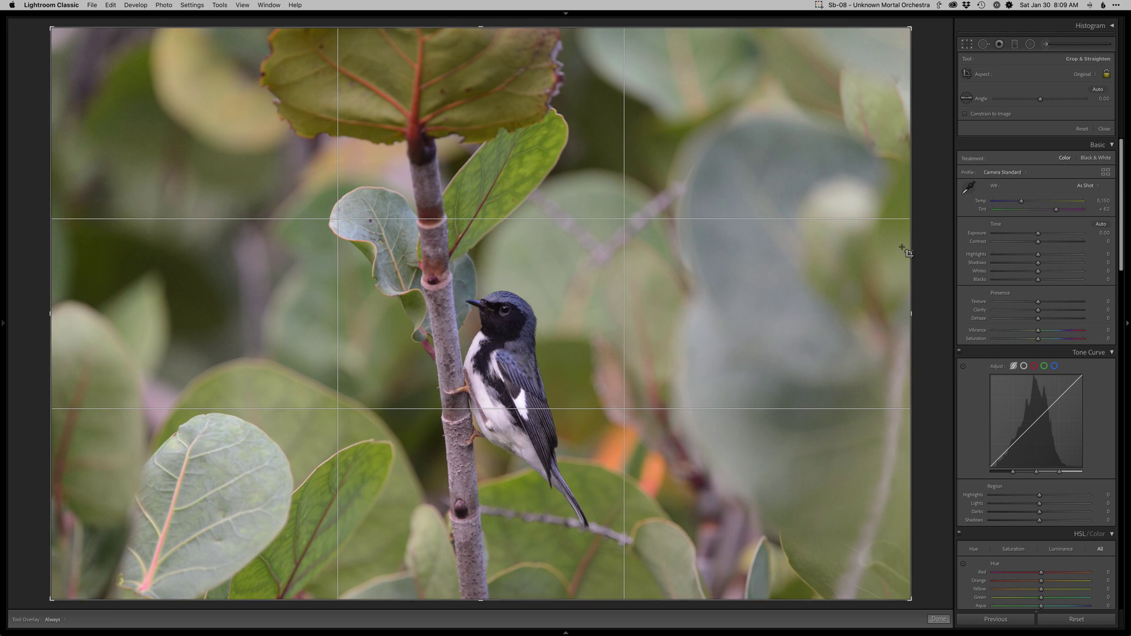
Crop the photo tighter around the bird in the original aspect ratio and rotate it to an angle of 0.73
drag(911, 212, 845, 216)
drag(884, 233, 872, 246)
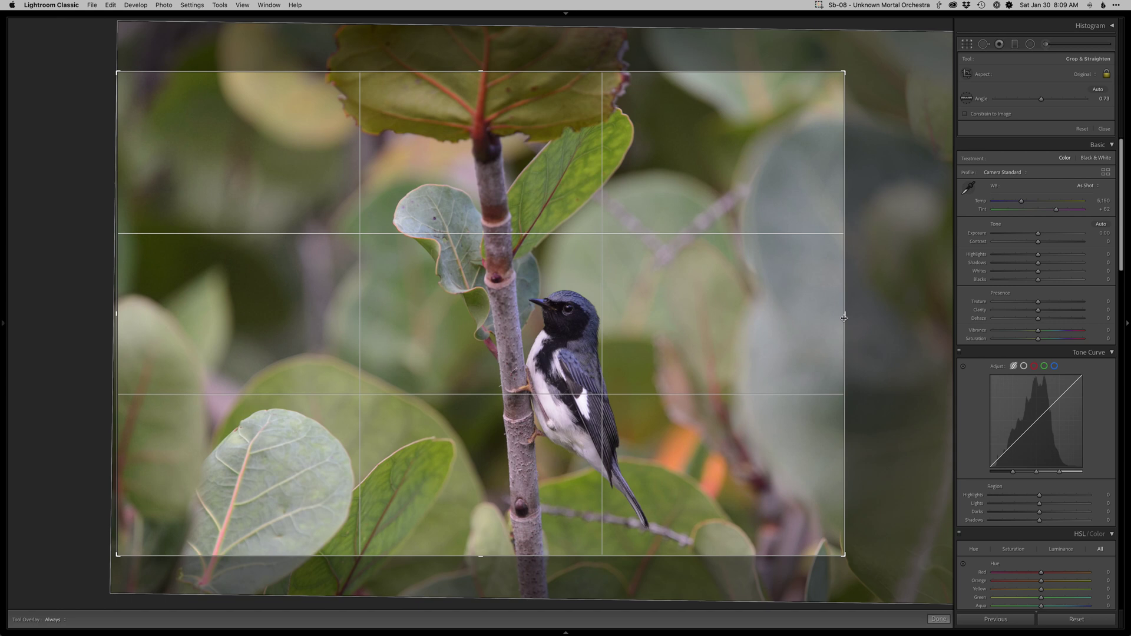
drag(844, 318, 839, 318)
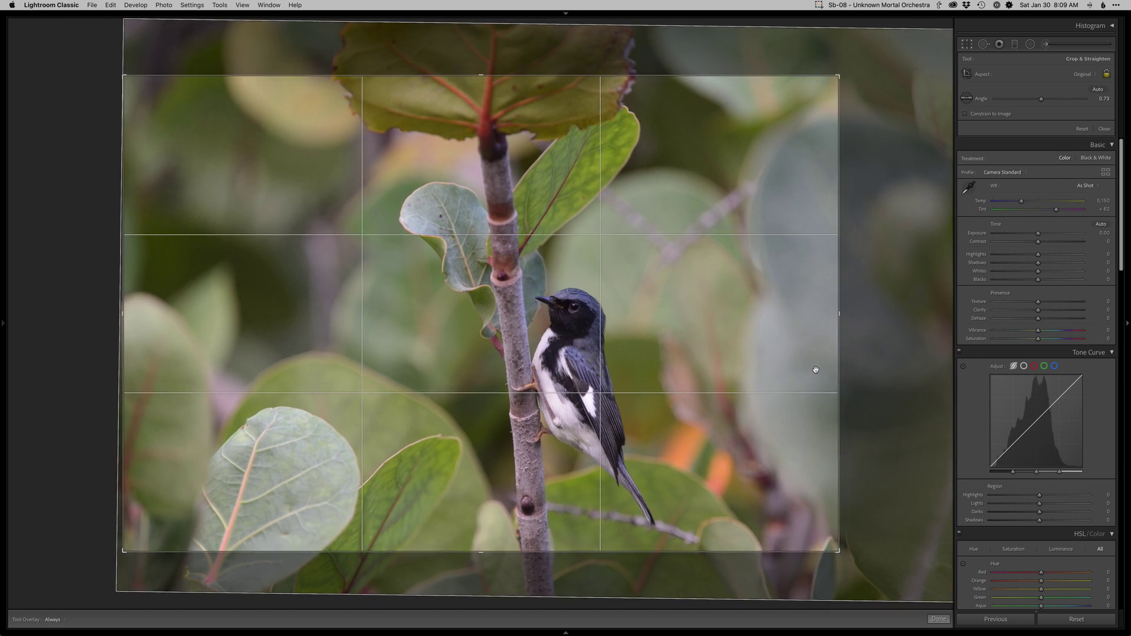
key(Return)
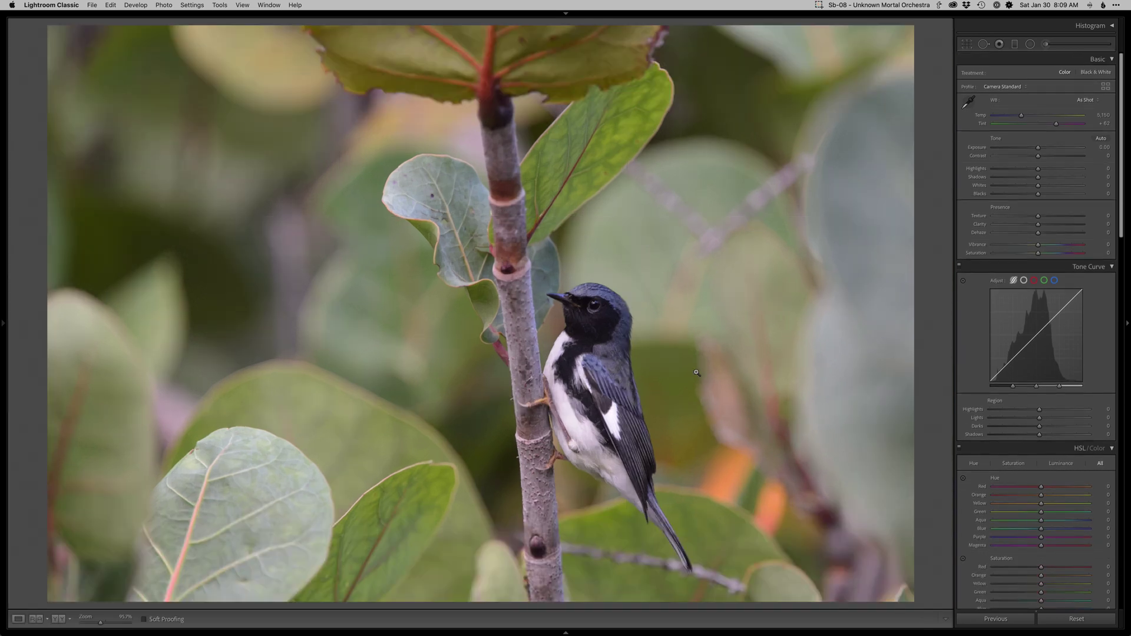
Reopen the crop and straighten the photo to an angle of about 0.13
key(r)
drag(856, 328, 857, 323)
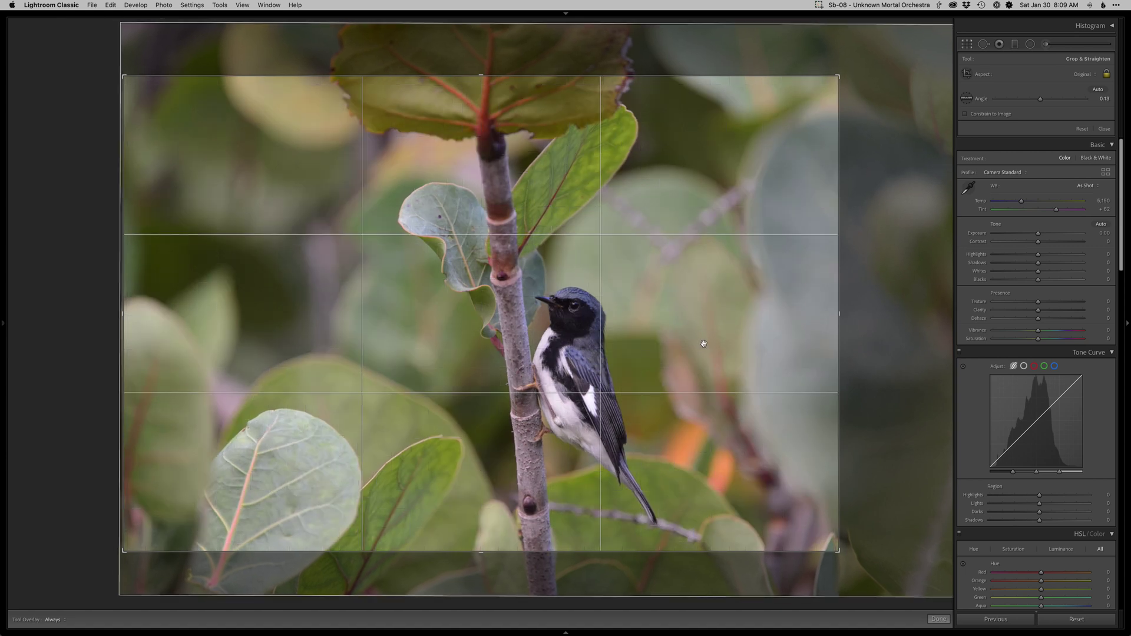
key(Return)
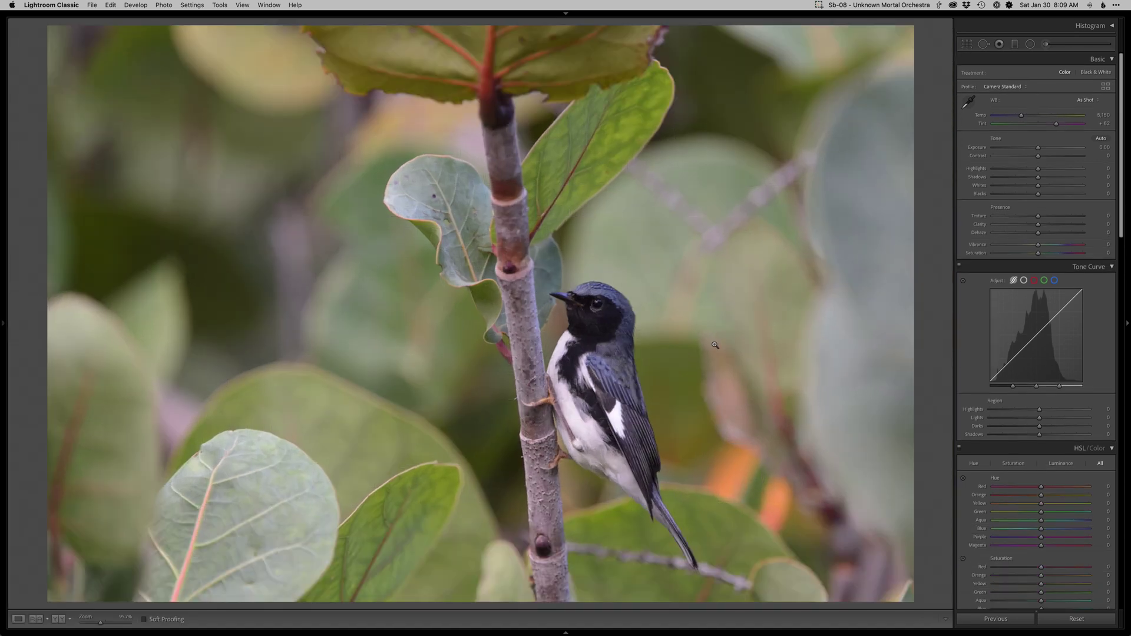
Sample a custom white balance from the background beside the bird and raise Shadows to +40
click(661, 377)
key(equal)
key(equal)
key(equal)
key(equal)
key(equal)
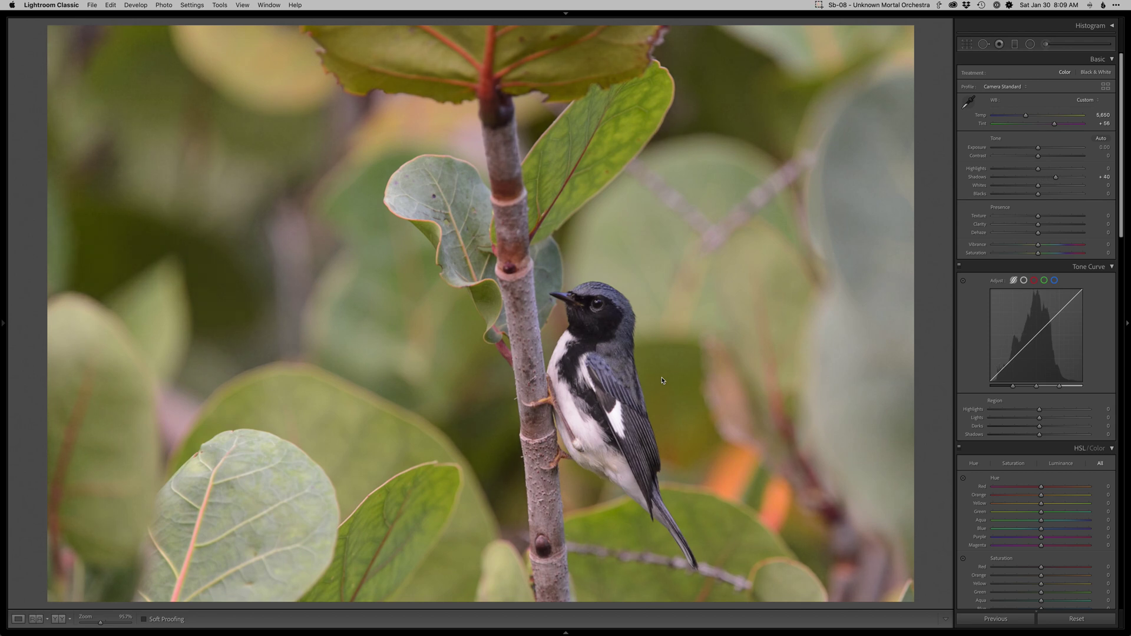
Adjust the basic tone to Exposure +0.10, Shadows +70 and Blacks -20
key(comma)
key(comma)
key(comma)
key(equal)
key(period)
key(period)
key(period)
key(equal)
key(equal)
key(period)
key(period)
key(minus)
key(minus)
Draw a large radial filter centred on the bird with Feather 69, Exposure -0.45 and Highlights -72
key(shift+m)
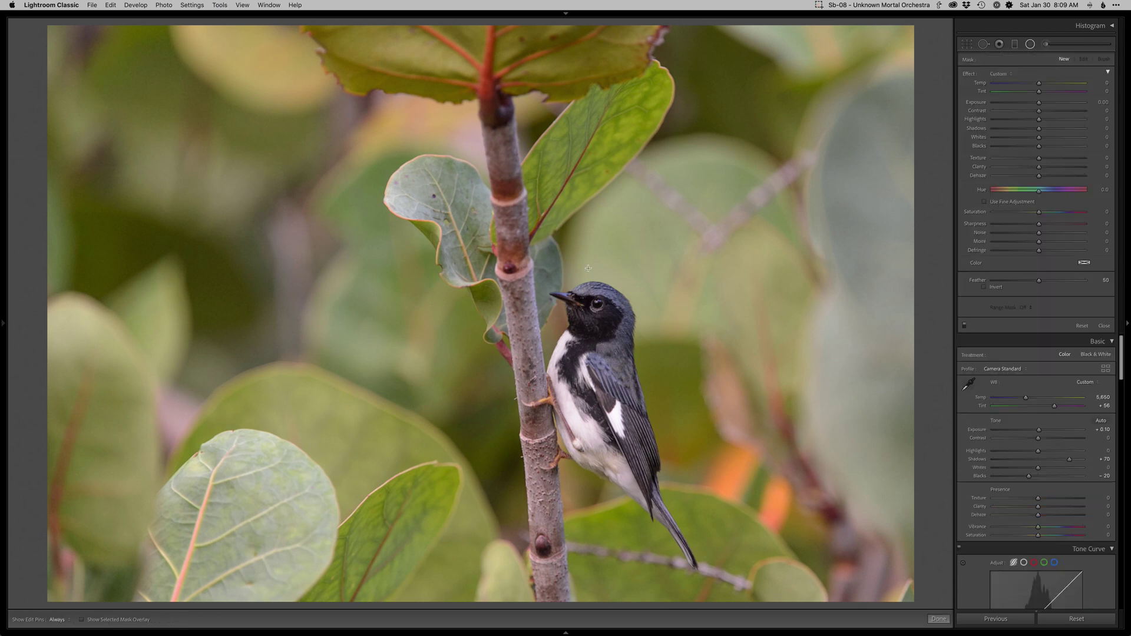
drag(594, 352, 763, 612)
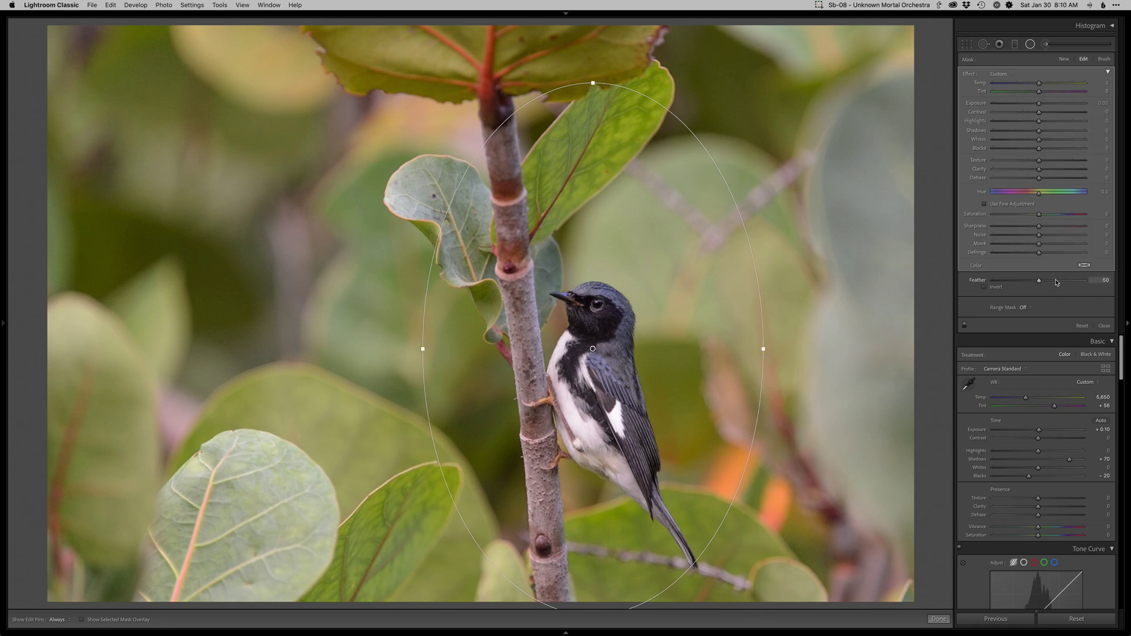
drag(1039, 103, 1006, 121)
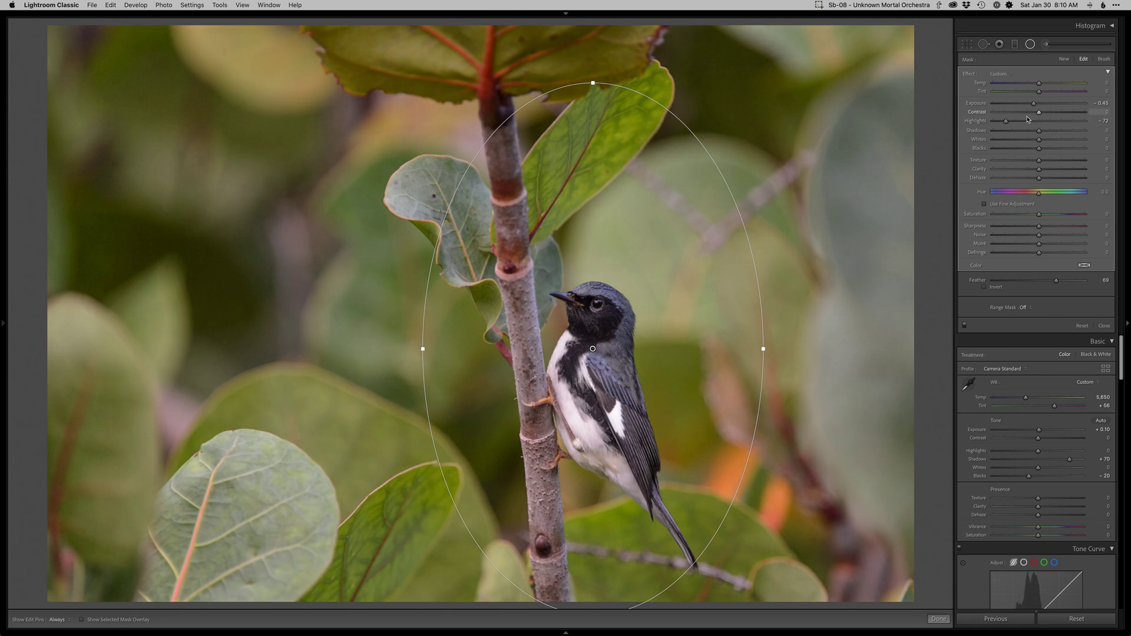
key(shift+m)
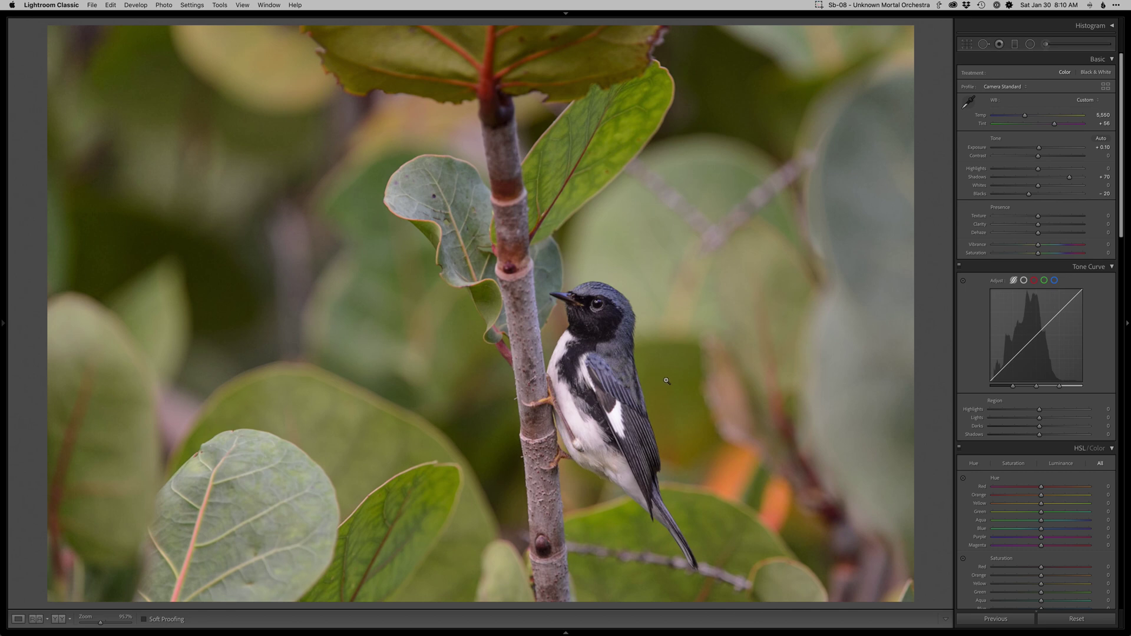
Send the photo to Photoshop for editing and add a new layer named Retouch
key(super+e)
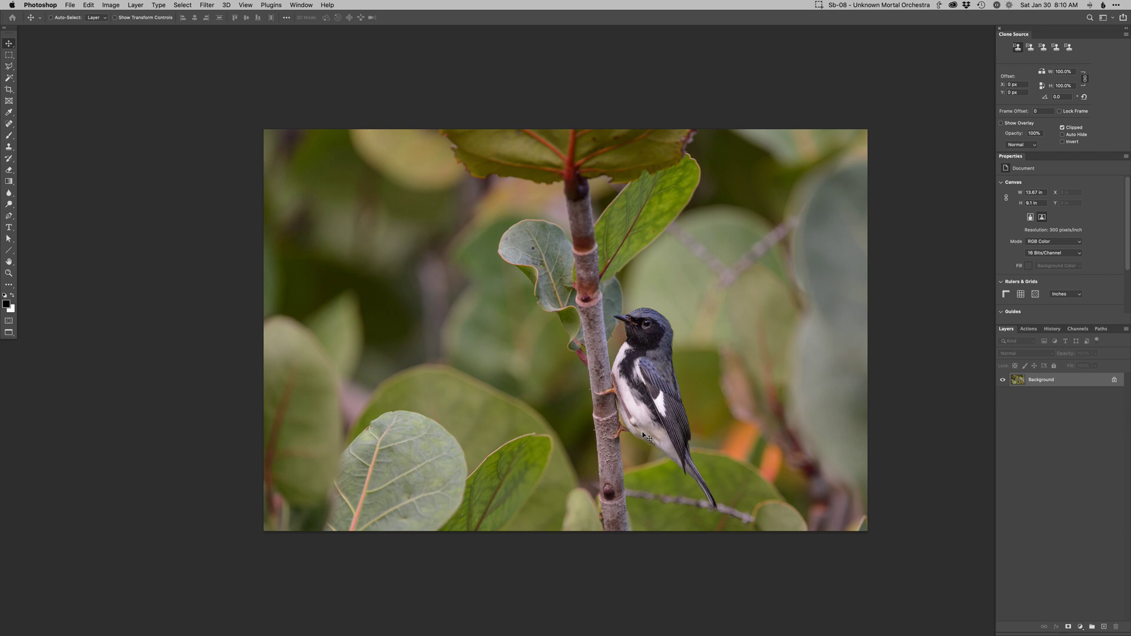
drag(646, 417, 640, 409)
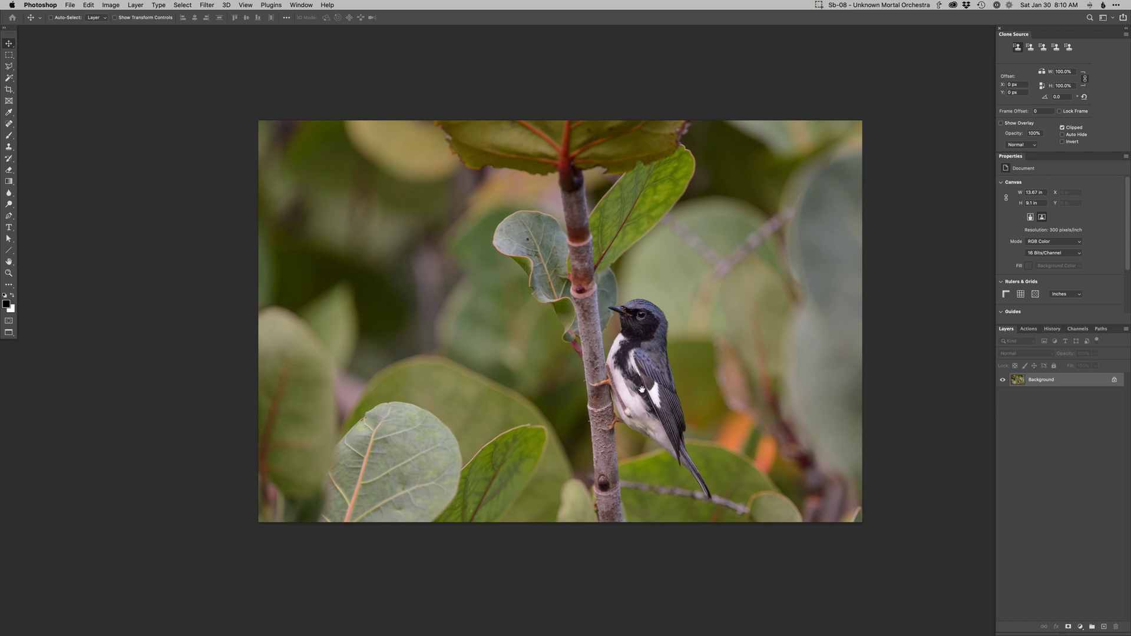
key(F2)
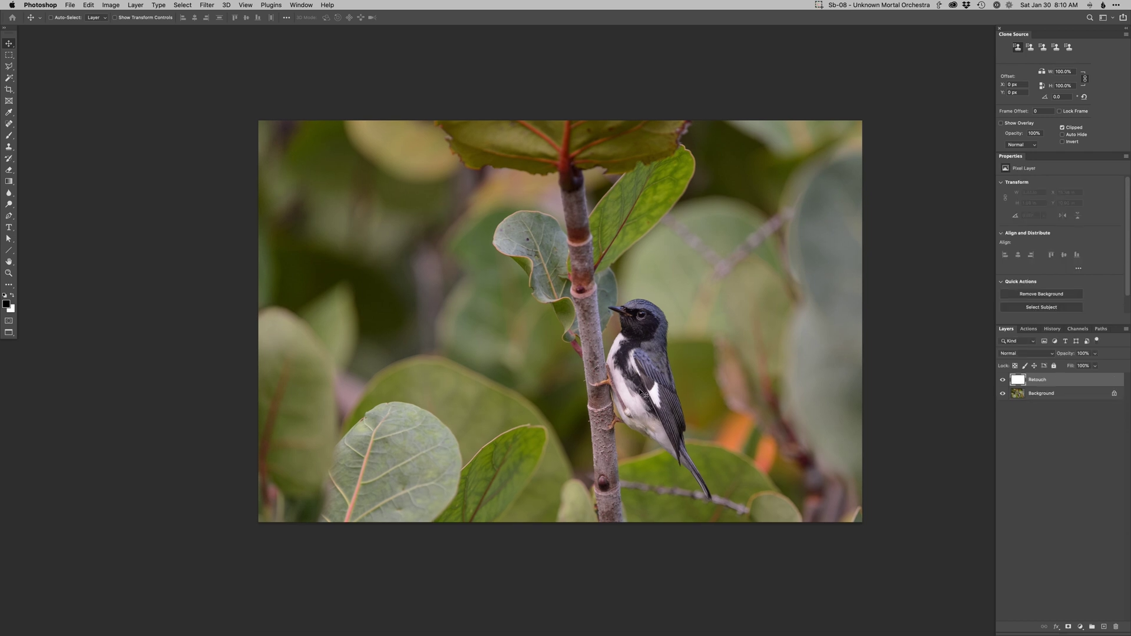
Clone out the start of the twig where it meets the trunk below the bird
click(646, 488)
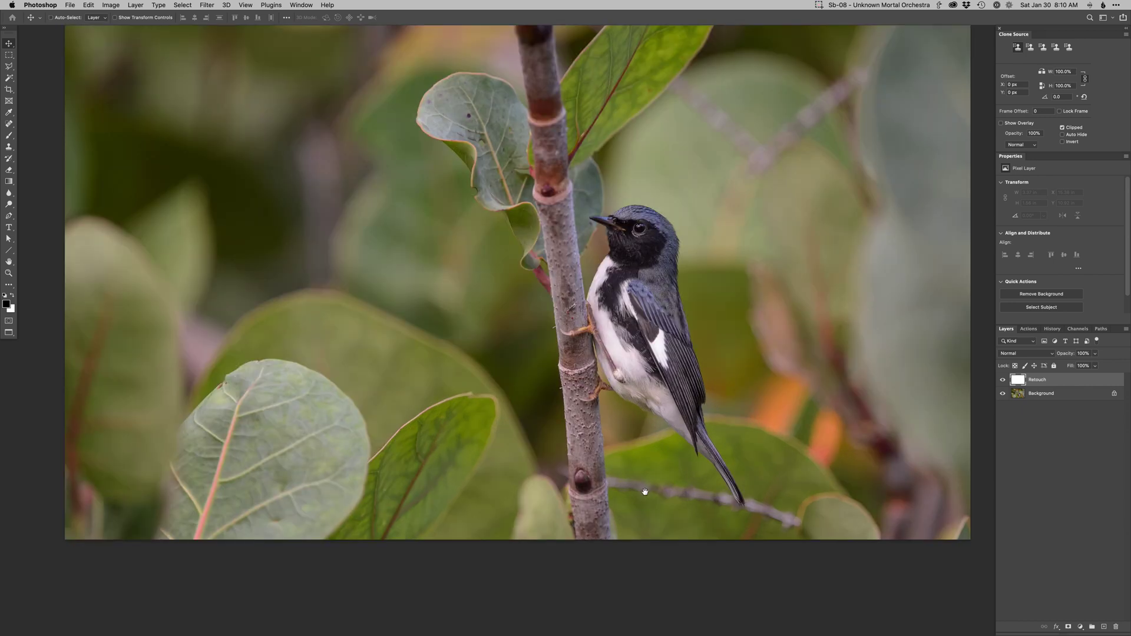
click(644, 495)
mouse_move(641, 497)
mouse_down()
mouse_move(608, 430)
mouse_move(575, 459)
mouse_move(550, 446)
mouse_up()
key(s)
alt+click(548, 448)
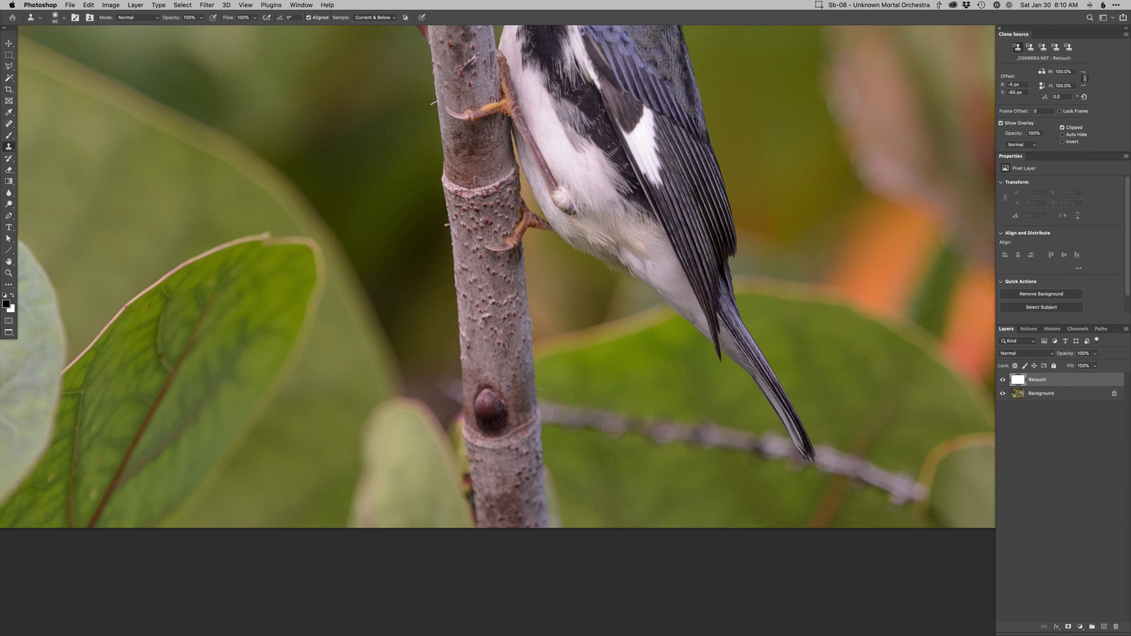
click(536, 410)
mouse_move(532, 415)
mouse_down()
mouse_move(594, 423)
mouse_move(574, 387)
mouse_move(561, 391)
mouse_up()
alt+click(577, 384)
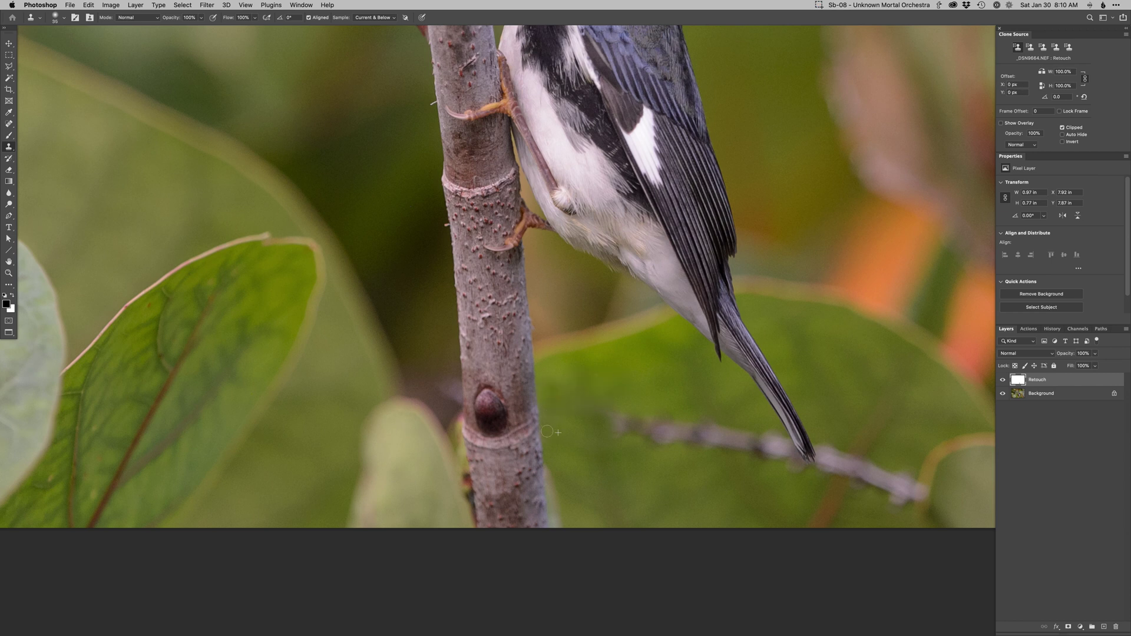
Remove the middle stretch of the twig up to the bird's tail with the Spot Healing Brush and Clone Stamp
key(j)
drag(624, 439, 763, 449)
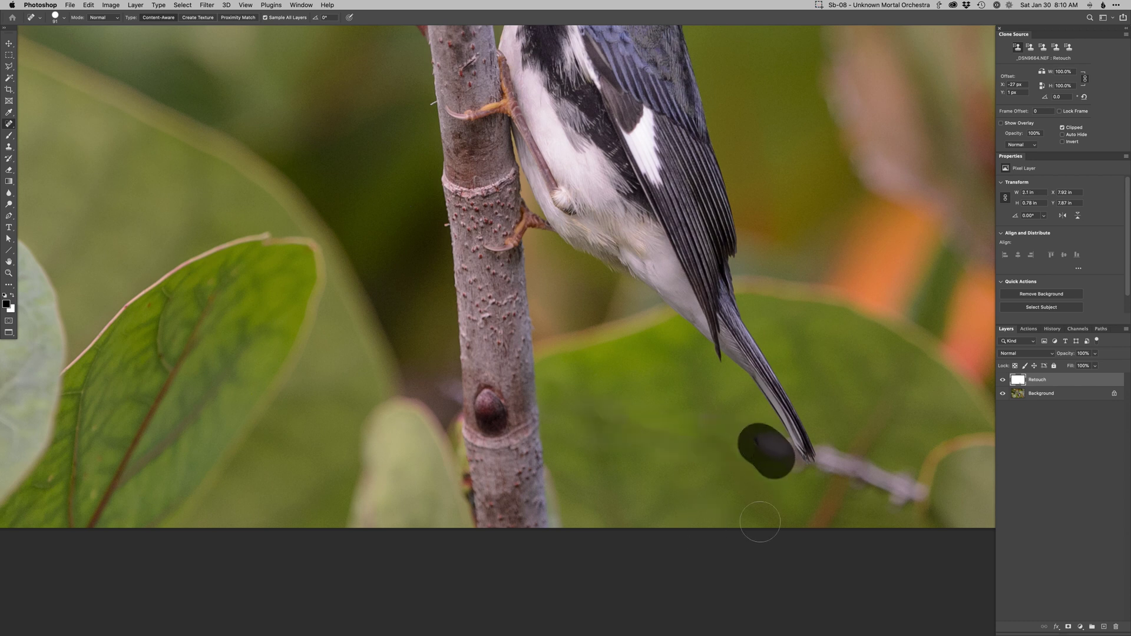
key(s)
drag(651, 461, 657, 460)
alt+click(652, 458)
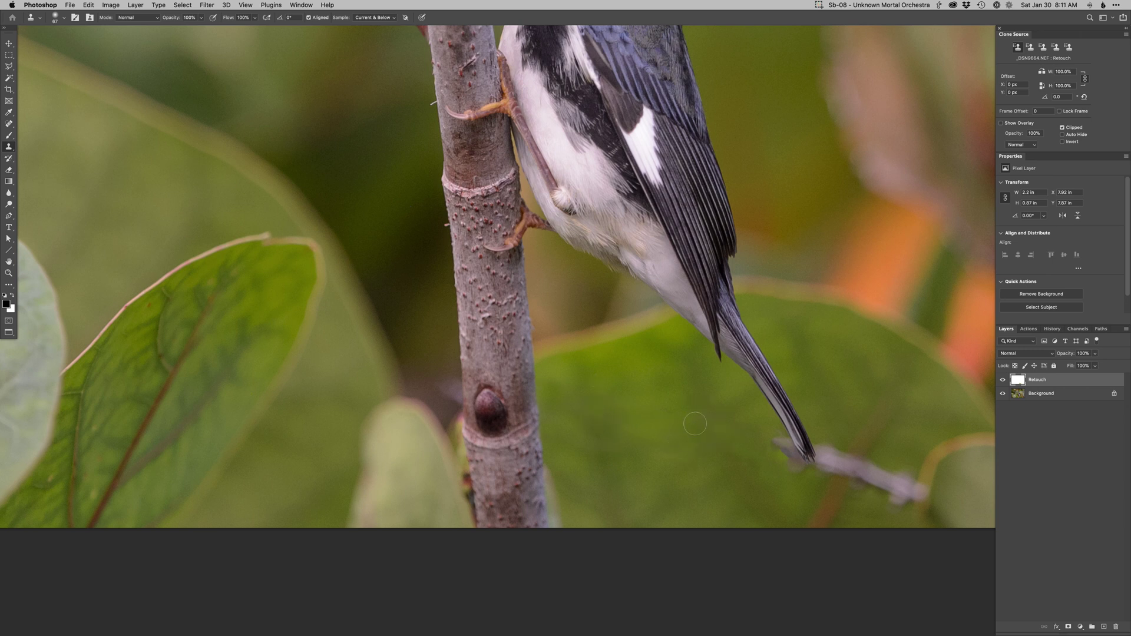
Clone green leaf texture over the remaining twig around and beyond the bird's tail tip
mouse_move(754, 456)
mouse_down()
mouse_move(665, 430)
mouse_move(735, 424)
mouse_move(736, 444)
mouse_move(767, 436)
mouse_move(770, 425)
mouse_move(746, 440)
mouse_move(771, 421)
mouse_move(785, 442)
mouse_move(792, 432)
mouse_move(782, 450)
mouse_move(839, 443)
mouse_move(834, 479)
mouse_move(819, 434)
mouse_move(813, 478)
mouse_move(853, 476)
mouse_move(815, 473)
mouse_move(839, 486)
mouse_up()
alt+click(662, 422)
alt+click(741, 401)
alt+click(718, 464)
alt+click(750, 457)
alt+click(772, 421)
alt+click(797, 414)
alt+click(776, 461)
alt+click(826, 420)
alt+click(843, 443)
alt+click(838, 459)
alt+click(820, 439)
alt+click(811, 450)
alt+click(856, 459)
alt+click(830, 477)
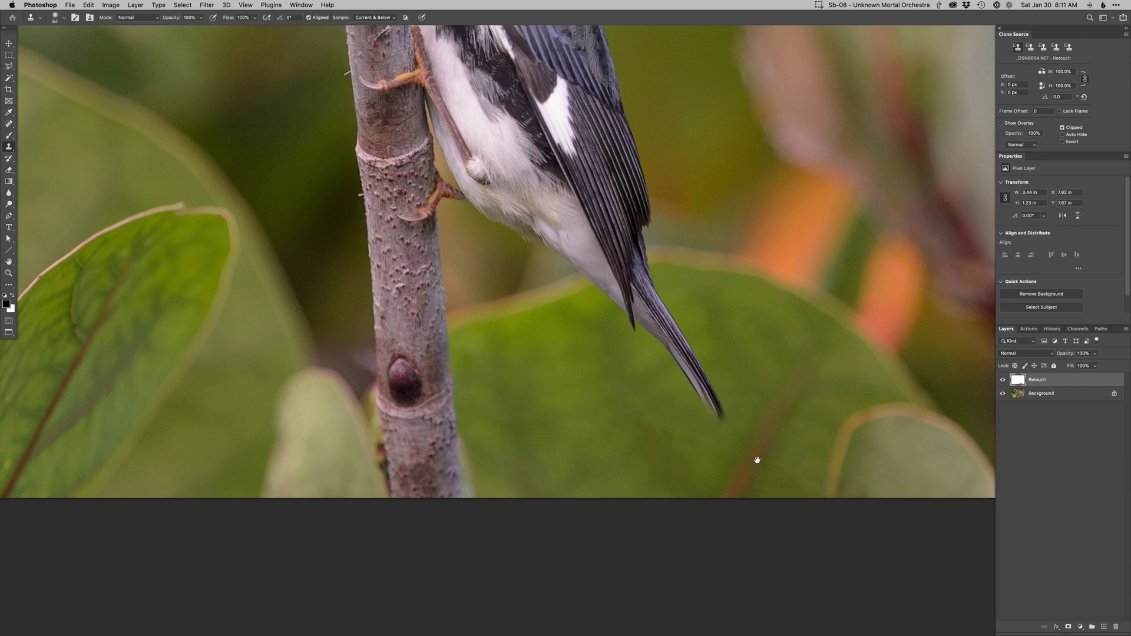
alt+click(868, 480)
drag(861, 496, 861, 491)
Add a mask to the Retouch layer and paint black over the tail tip to bring back the original feathers
key(super+m)
key(b)
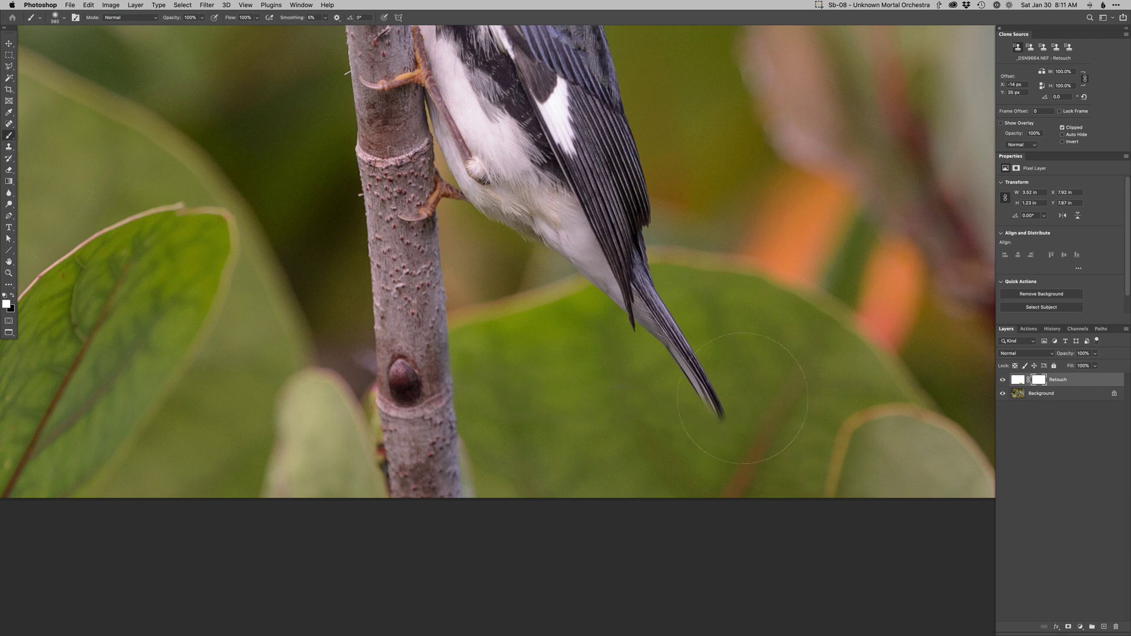
right_click(744, 391)
click(804, 468)
click(714, 413)
key(x)
mouse_move(725, 427)
mouse_down()
mouse_move(710, 401)
mouse_move(709, 415)
mouse_move(694, 407)
mouse_move(709, 434)
mouse_up()
Refine the mask around the tail tip in white with a small soft brush, and clear the mask from the Retouch layer
key(x)
scroll(735, 435, up, 2)
right_click(739, 425)
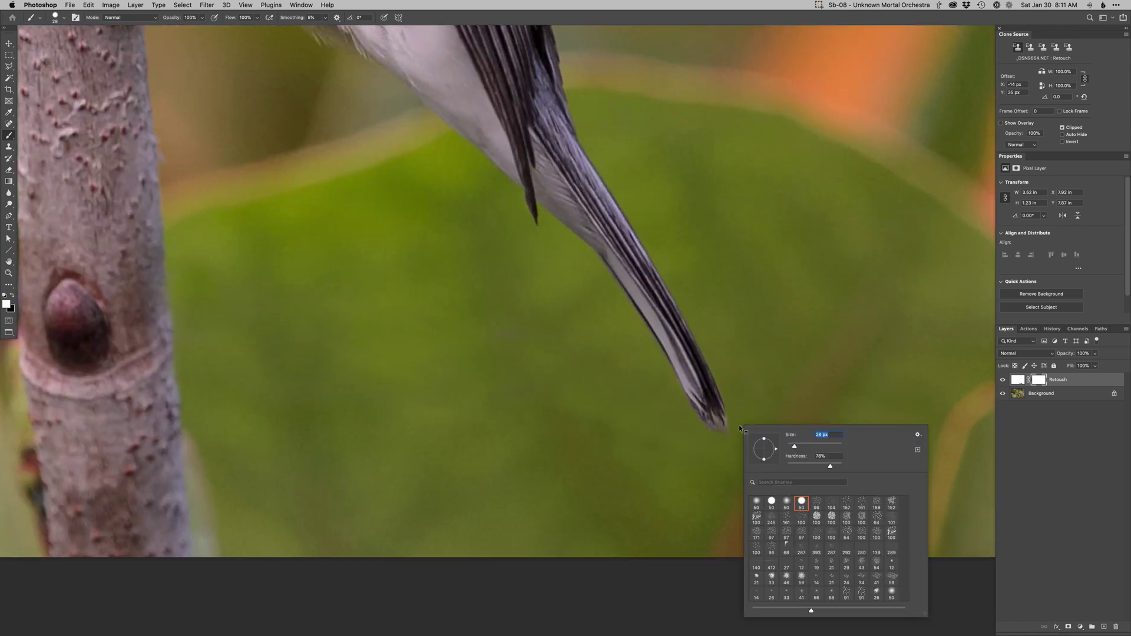
click(786, 504)
drag(728, 432, 684, 434)
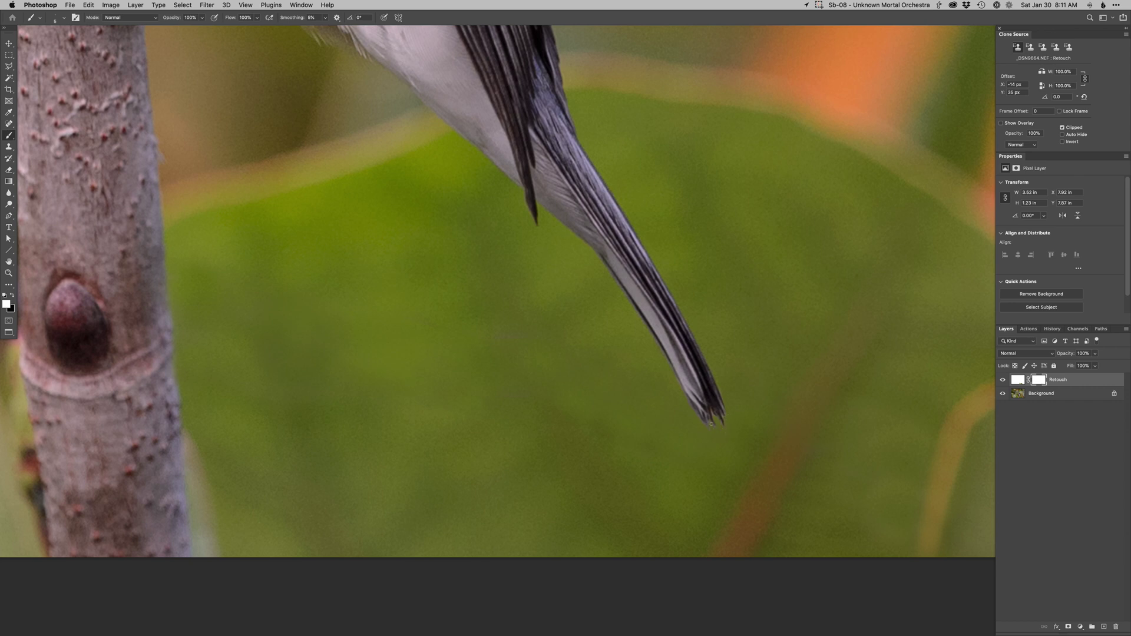
alt+click(718, 431)
mouse_move(652, 420)
mouse_down()
mouse_move(655, 446)
mouse_move(694, 475)
mouse_move(753, 586)
mouse_up()
key(super+z)
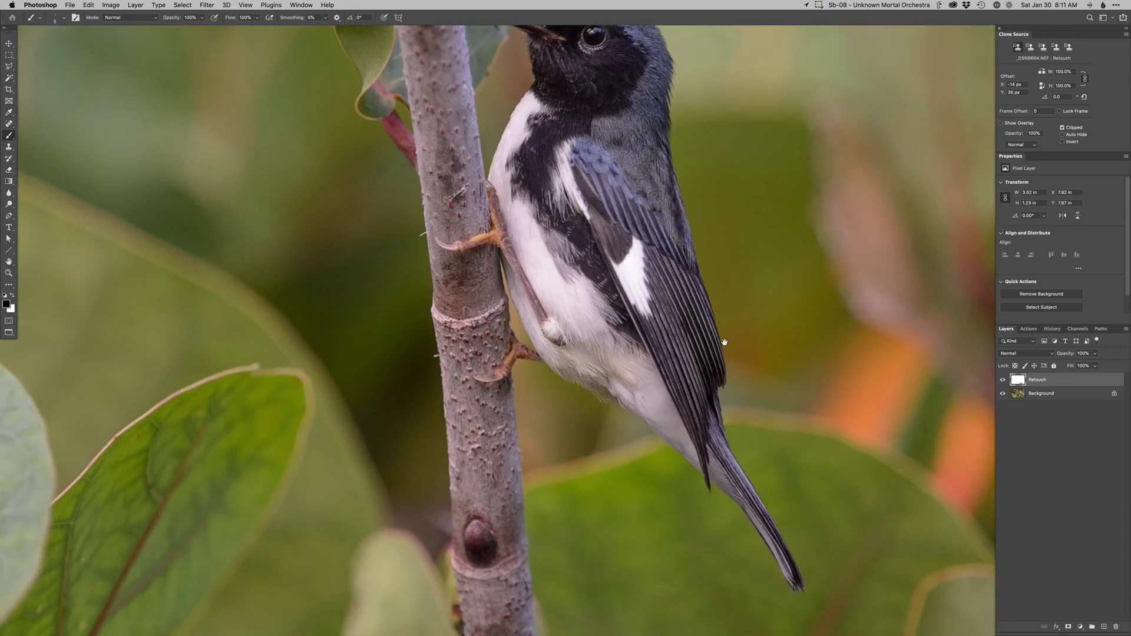
Clone out the lower part of the blurred diagonal branch in the background above the bird
drag(729, 369, 699, 511)
key(super+minus)
drag(803, 470, 659, 429)
drag(661, 301, 756, 494)
key(s)
drag(664, 396, 683, 396)
alt+click(628, 384)
drag(639, 365, 648, 348)
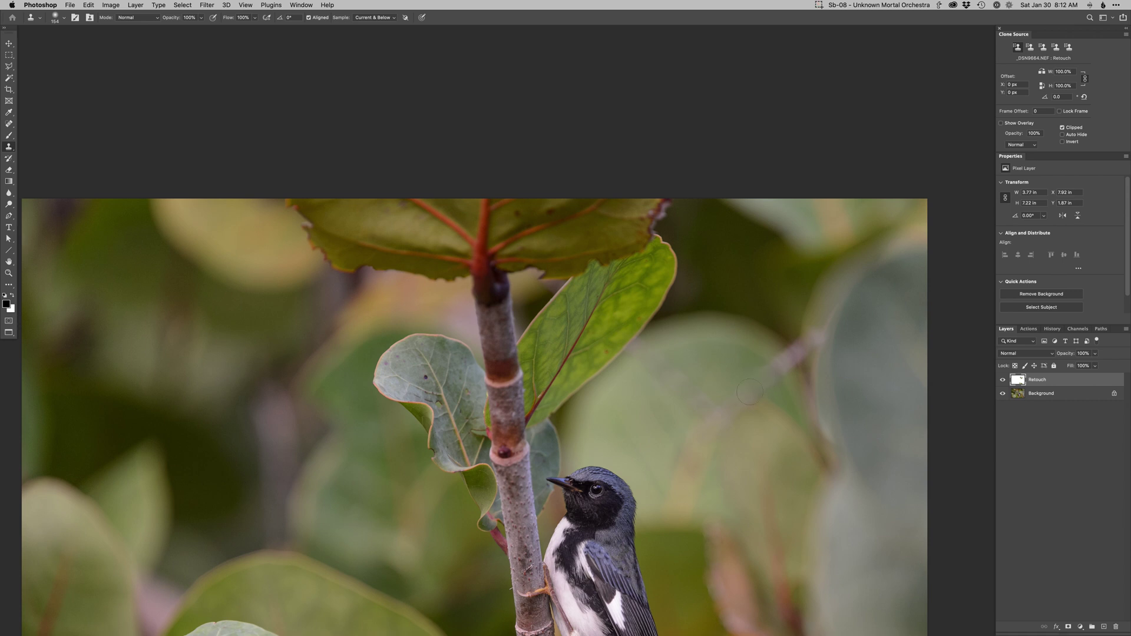
Clone out the remaining upper part of the blurred background branch
key(super+minus)
drag(665, 445, 715, 363)
super+click(793, 275)
mouse_move(793, 274)
mouse_down()
mouse_move(736, 373)
mouse_move(723, 347)
mouse_move(736, 381)
mouse_move(738, 339)
mouse_move(753, 344)
mouse_move(788, 274)
mouse_up()
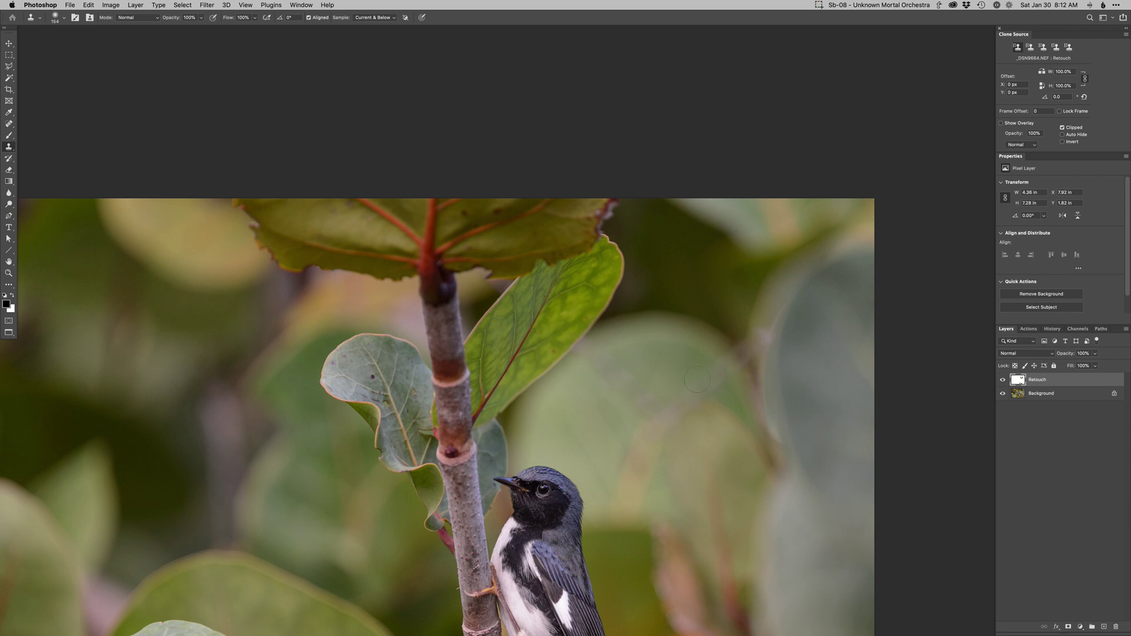
ctrl+alt+drag(598, 356, 592, 355)
Clone dark background over the upper part of the bluish leaf behind the stem, just above the bird's beak
drag(645, 427, 815, 267)
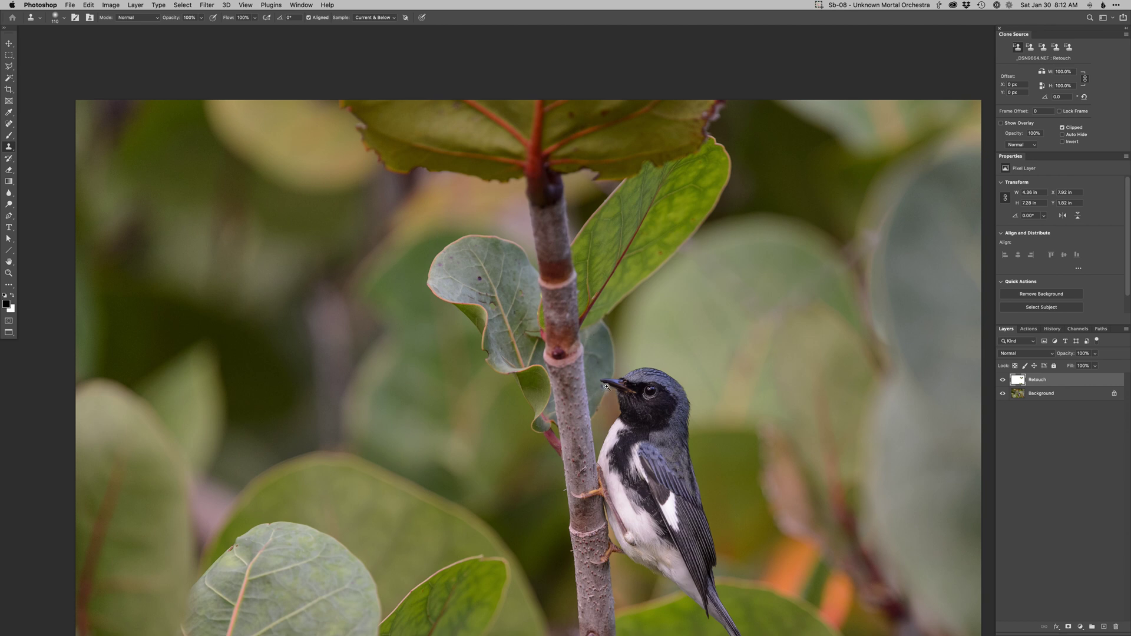
scroll(606, 386, up, 3)
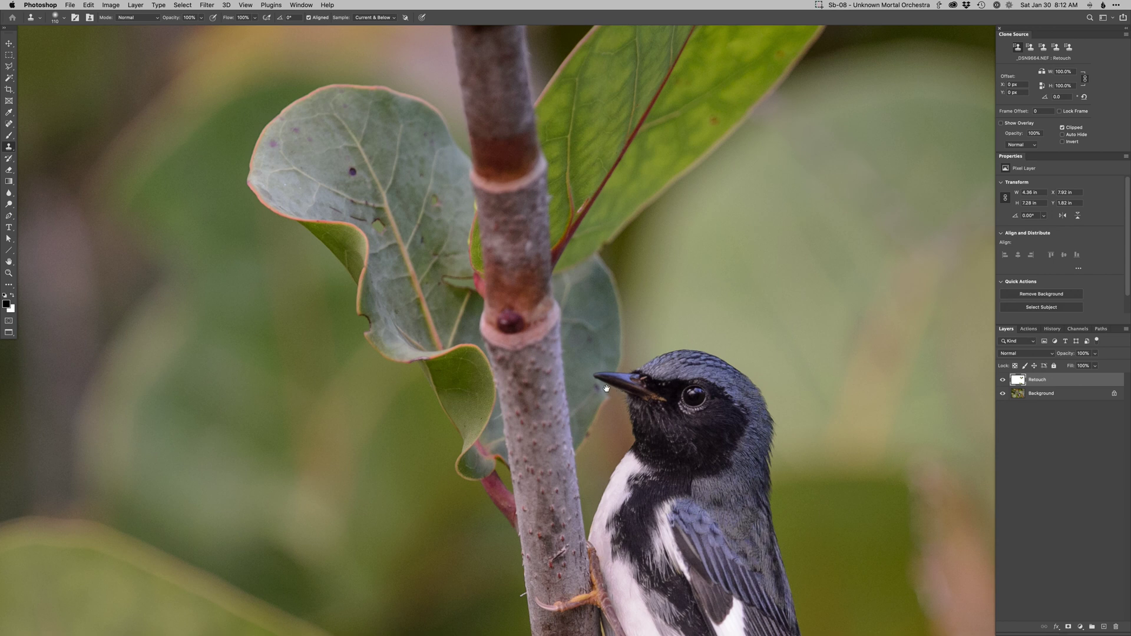
drag(612, 330, 603, 376)
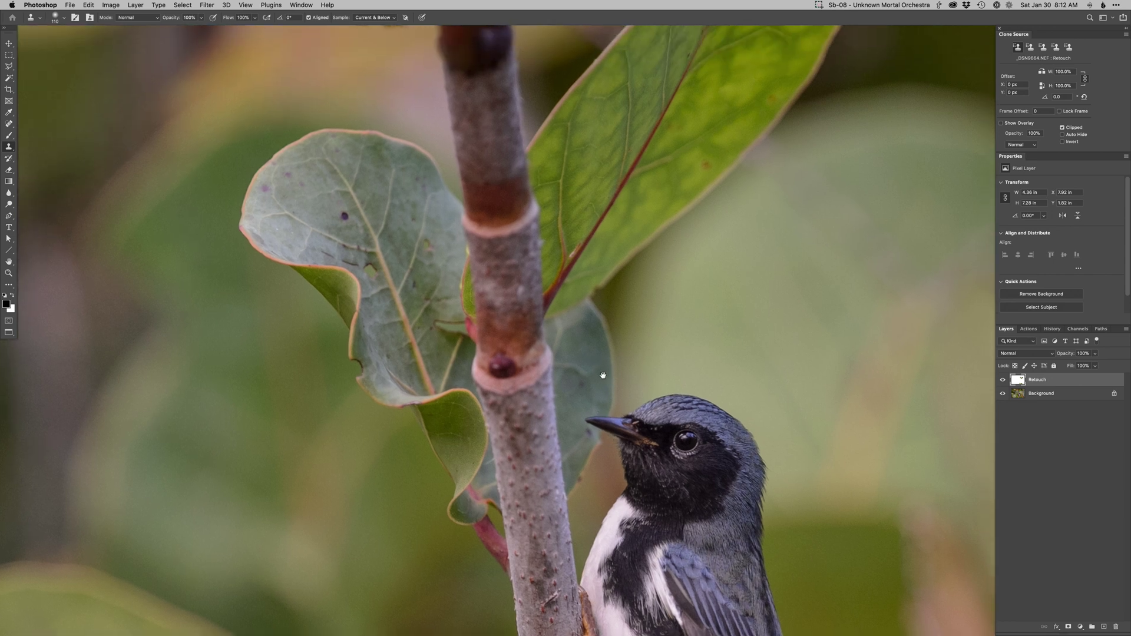
mouse_move(618, 320)
mouse_down()
mouse_move(599, 308)
mouse_move(612, 365)
mouse_move(621, 330)
mouse_move(614, 381)
mouse_move(600, 335)
mouse_move(593, 346)
mouse_move(598, 324)
mouse_move(587, 338)
mouse_move(588, 314)
mouse_move(591, 324)
mouse_move(575, 318)
mouse_move(567, 333)
mouse_move(588, 299)
mouse_move(572, 347)
mouse_move(588, 344)
mouse_move(555, 343)
mouse_move(556, 323)
mouse_move(552, 360)
mouse_up()
alt+click(600, 313)
alt+click(599, 313)
click(605, 336)
click(604, 342)
click(607, 353)
alt+click(622, 330)
alt+click(600, 335)
alt+click(591, 325)
alt+click(585, 331)
alt+click(565, 340)
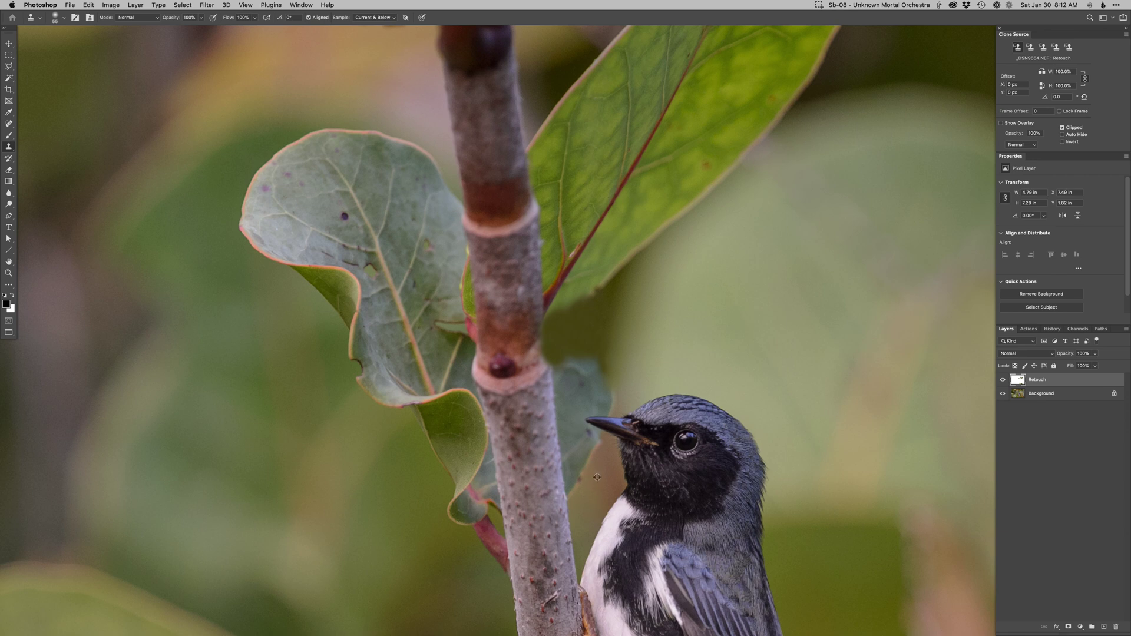
Clone out the lower part of the bluish leaf between the stem and the bird's throat
alt+click(594, 490)
mouse_move(586, 480)
mouse_down()
mouse_move(577, 500)
mouse_move(562, 474)
mouse_move(574, 479)
mouse_up()
alt+click(595, 431)
mouse_move(580, 436)
mouse_down()
mouse_move(562, 440)
mouse_move(579, 414)
mouse_up()
alt+click(586, 466)
alt+click(601, 348)
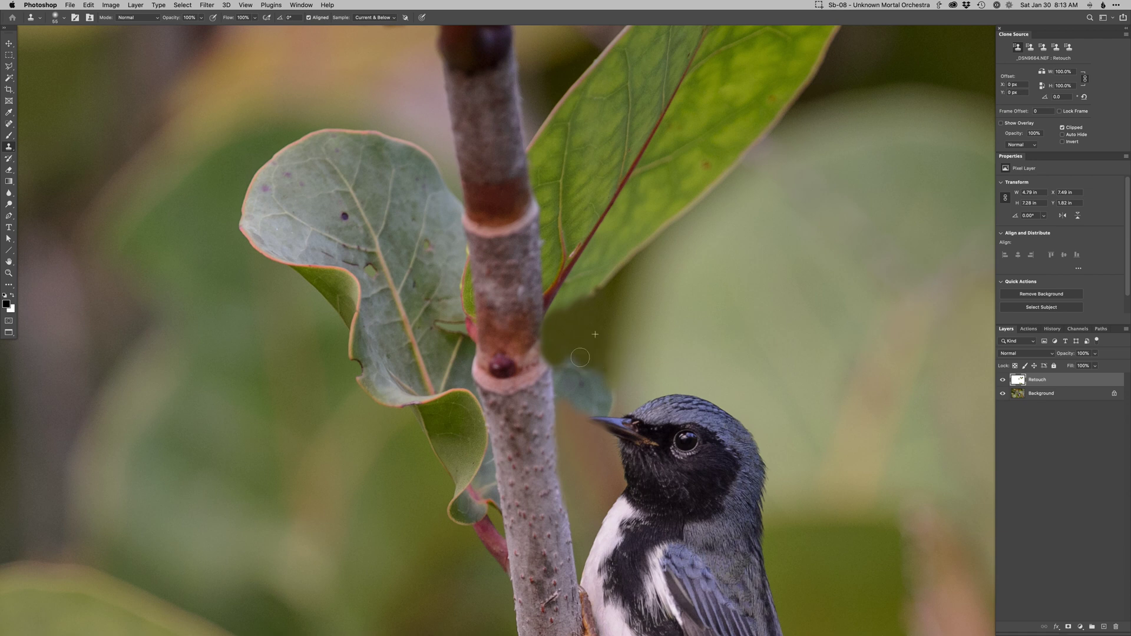
Clone background over the last remnant of the bluish leaf directly above the beak
mouse_move(578, 376)
mouse_down()
mouse_move(594, 393)
mouse_move(620, 357)
mouse_move(609, 404)
mouse_move(586, 404)
mouse_move(571, 385)
mouse_move(607, 362)
mouse_move(612, 388)
mouse_move(625, 348)
mouse_move(607, 408)
mouse_up()
alt+click(612, 364)
alt+click(619, 362)
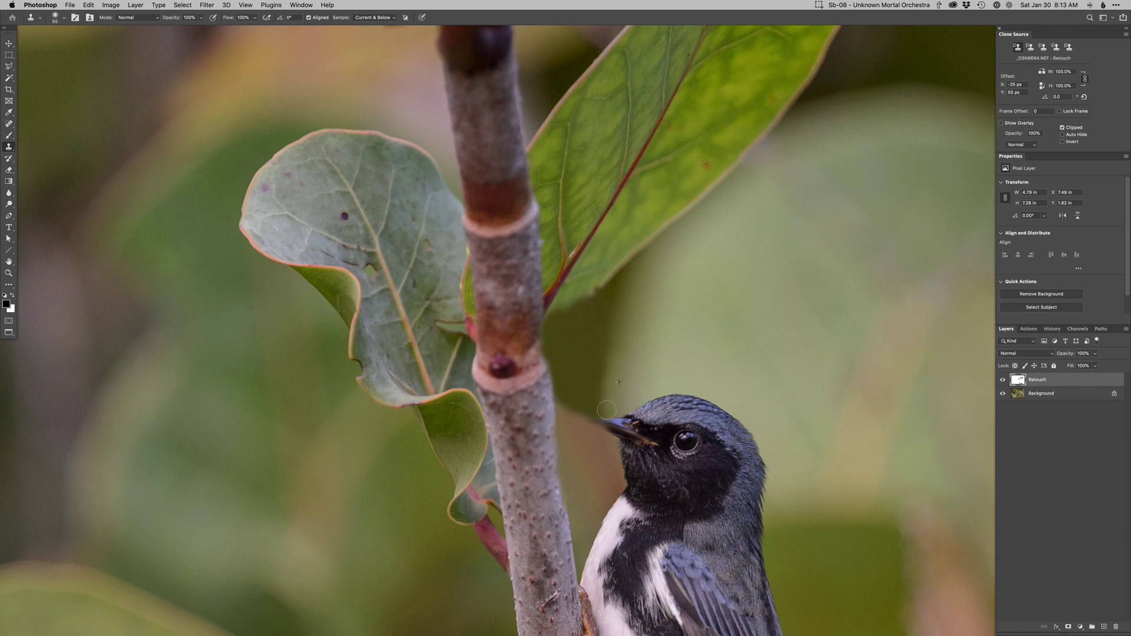
Blend the cloned background above the beak with repeated samples from the dark and light green areas
alt+click(623, 350)
drag(631, 342, 630, 348)
alt+click(627, 359)
click(614, 370)
alt+click(615, 343)
click(601, 393)
alt+click(598, 360)
click(606, 394)
alt+click(617, 337)
click(608, 395)
alt+click(631, 357)
click(614, 391)
Clone nearby background over the leftover soft leaf edge between the stem and the tip of the bird's beak
alt+click(610, 365)
click(589, 400)
drag(581, 401, 587, 401)
alt+click(572, 380)
click(565, 405)
alt+click(578, 406)
click(569, 391)
Blend the dark background patch beside the stem with short clone dabs sampled above and around it
alt+click(571, 398)
click(572, 408)
click(580, 419)
alt+click(584, 364)
click(590, 414)
alt+click(595, 350)
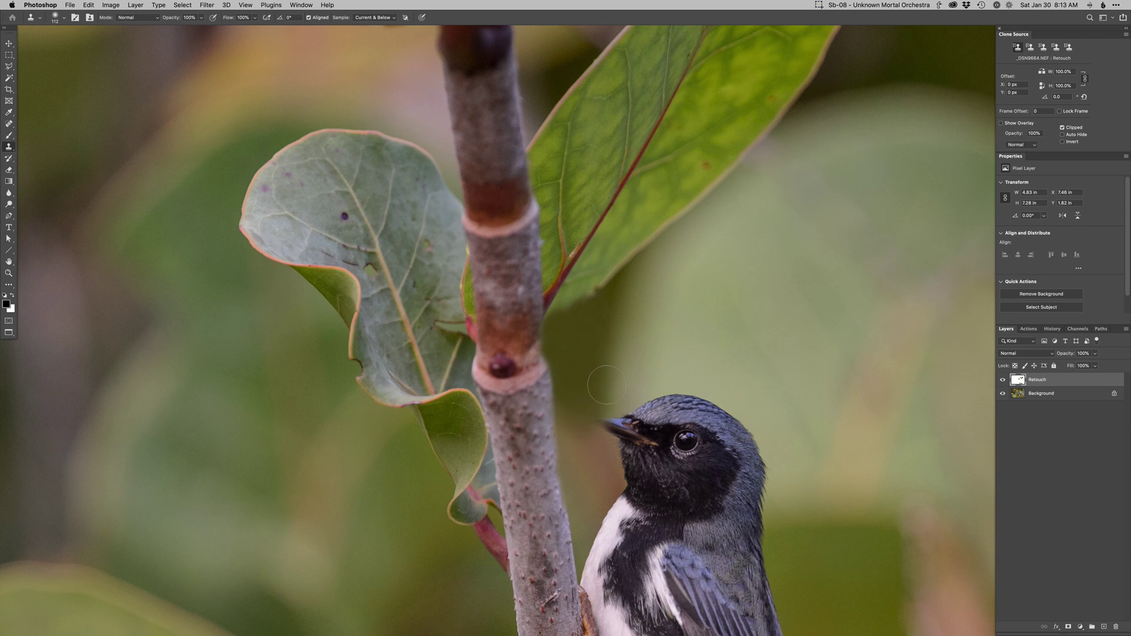
click(581, 416)
click(595, 429)
alt+click(584, 441)
alt+click(600, 378)
key(super+z)
click(586, 401)
key(super+z)
Resize the clone brush and clone background across the gap beside the stem, painting straight over the bird's beak
ctrl+alt+drag(592, 454, 586, 453)
alt+click(591, 456)
mouse_move(583, 408)
mouse_down()
mouse_move(613, 407)
mouse_move(601, 436)
mouse_up()
alt+click(598, 384)
alt+click(604, 456)
alt+click(616, 387)
click(619, 417)
alt+click(603, 432)
click(609, 444)
Even out the cloned background in front of the bird's face with fresh samples taken just above it
alt+click(606, 400)
alt+click(585, 383)
click(583, 425)
alt+click(582, 390)
click(587, 424)
alt+click(572, 408)
click(575, 417)
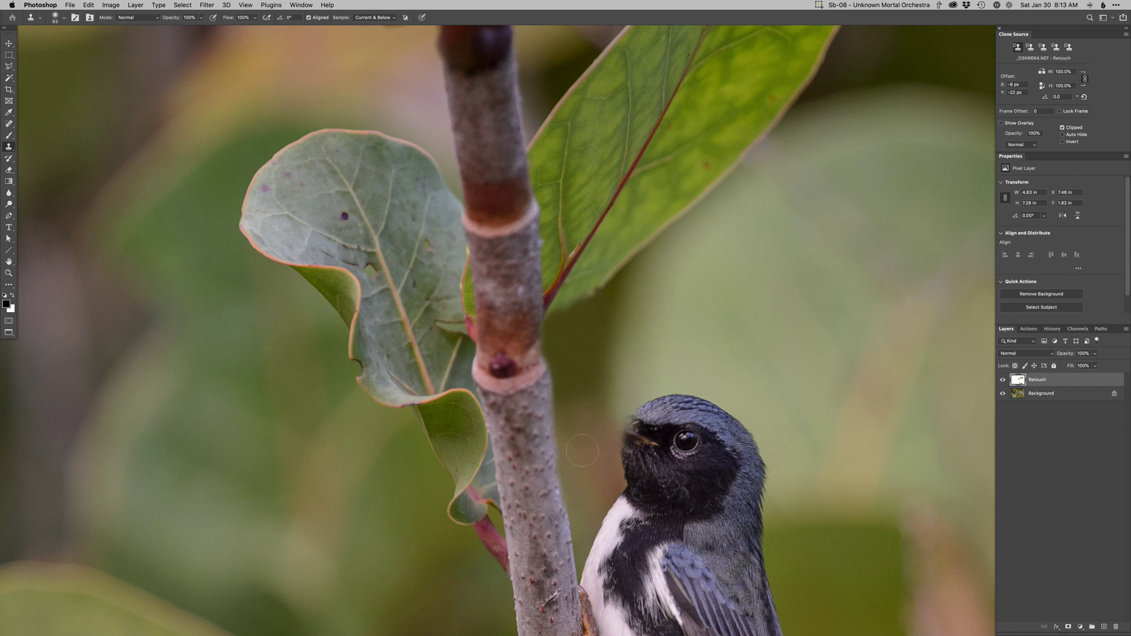
Smooth the remaining tonal patches in the cloned background between the stem and the bird's head
alt+click(589, 421)
click(592, 400)
alt+click(591, 420)
alt+click(579, 425)
alt+click(582, 427)
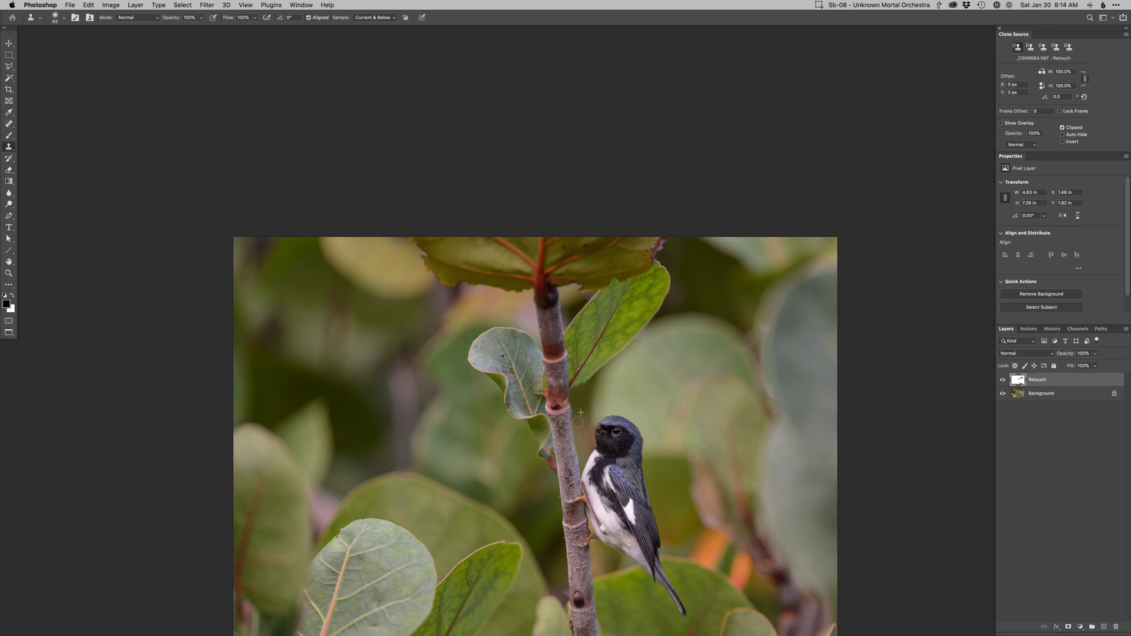
drag(578, 432, 587, 430)
super+click(588, 429)
Add a layer mask to the Retouch layer and paint it black with a soft brush to restore the stem's edge
key(super+m)
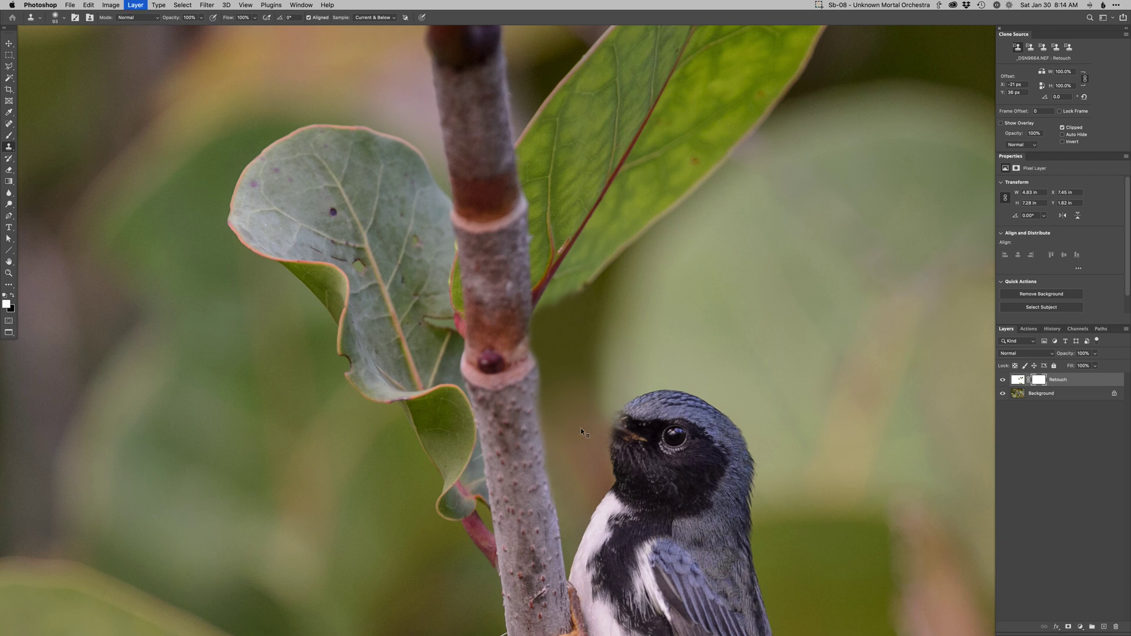
key(b)
right_click(587, 432)
double_click(628, 492)
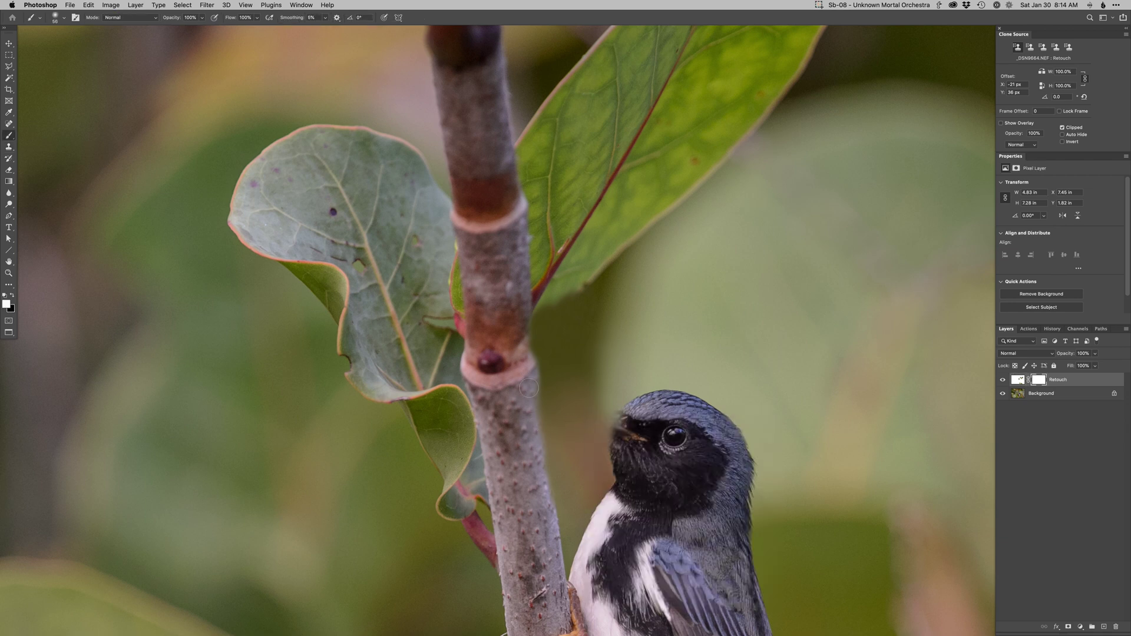
key(x)
mouse_move(542, 494)
mouse_down()
mouse_move(538, 360)
mouse_move(547, 512)
mouse_move(526, 297)
mouse_up()
mouse_move(556, 414)
mouse_down()
mouse_move(545, 414)
mouse_move(558, 374)
mouse_up()
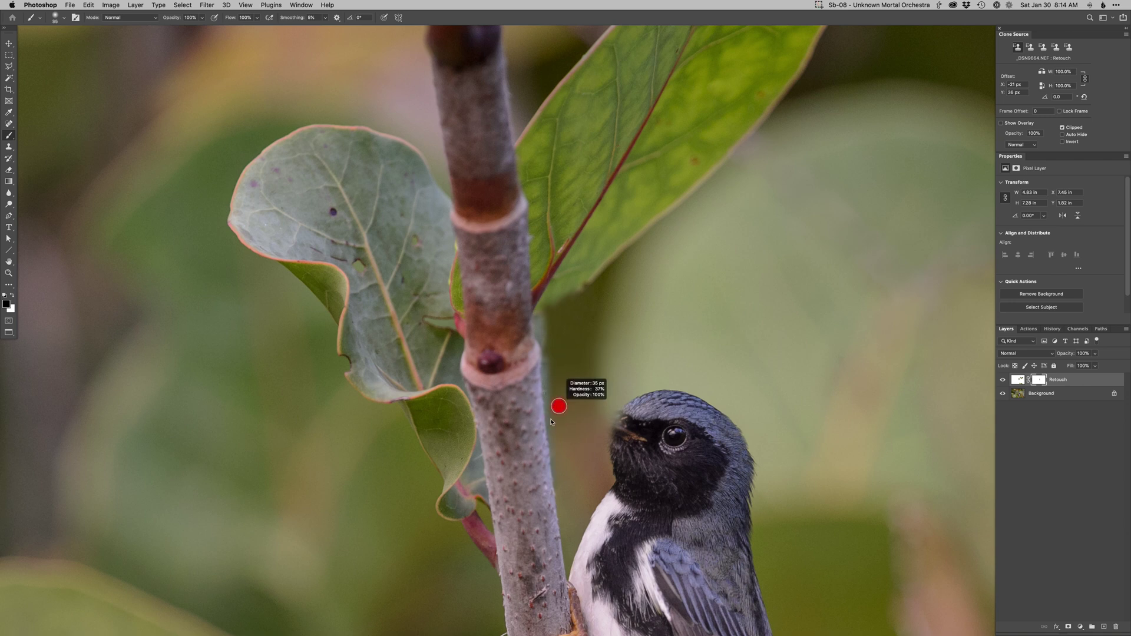
Refine the Retouch mask, hiding the leaf fringe along the stem in white and restoring the green leaf's lower edge in black
key(x)
scroll(545, 465, up, 3)
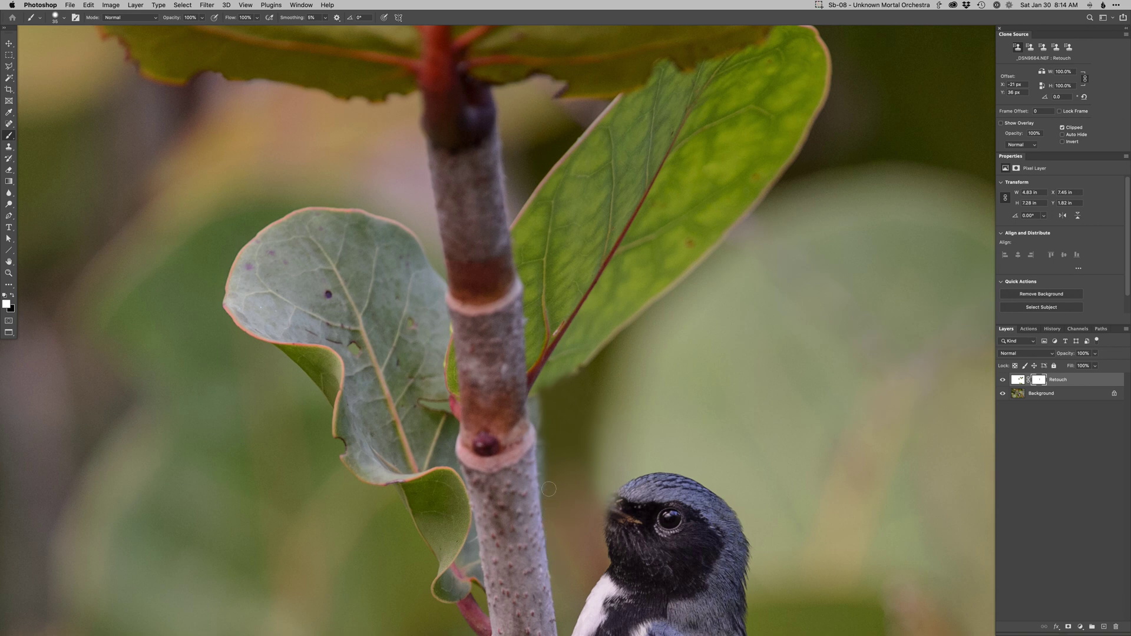
mouse_move(546, 478)
mouse_down()
mouse_move(547, 510)
mouse_move(534, 404)
mouse_up()
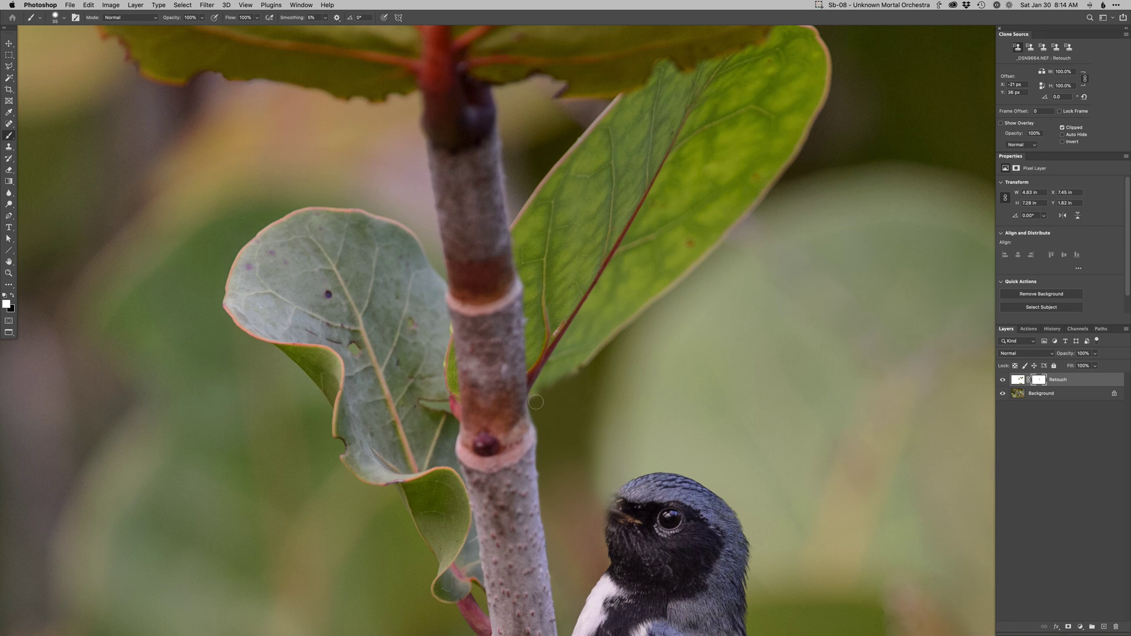
key(x)
drag(579, 356, 550, 390)
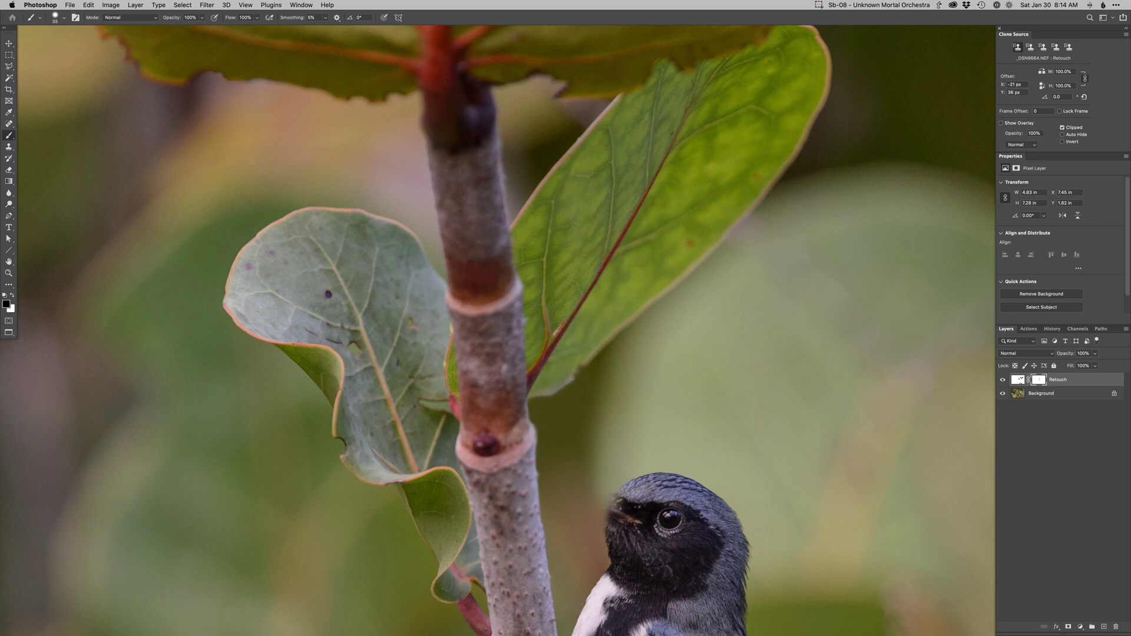
Choose a harder brush and paint the Retouch mask black over the beak to bring it back
key(x)
scroll(572, 352, down, 2)
right_click(639, 398)
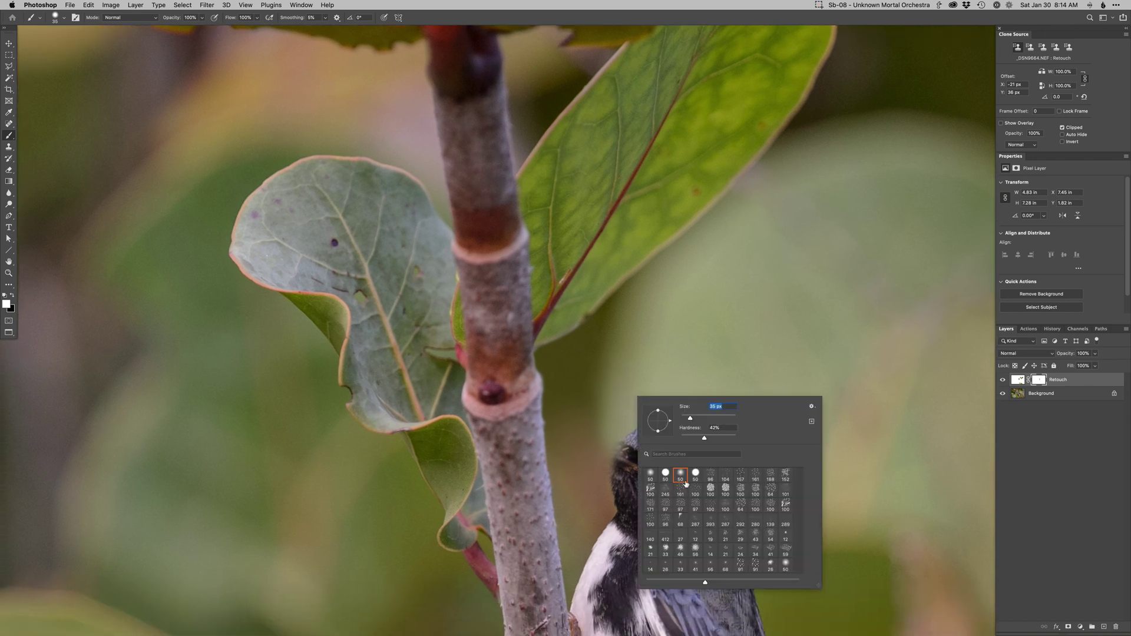
double_click(696, 471)
key(x)
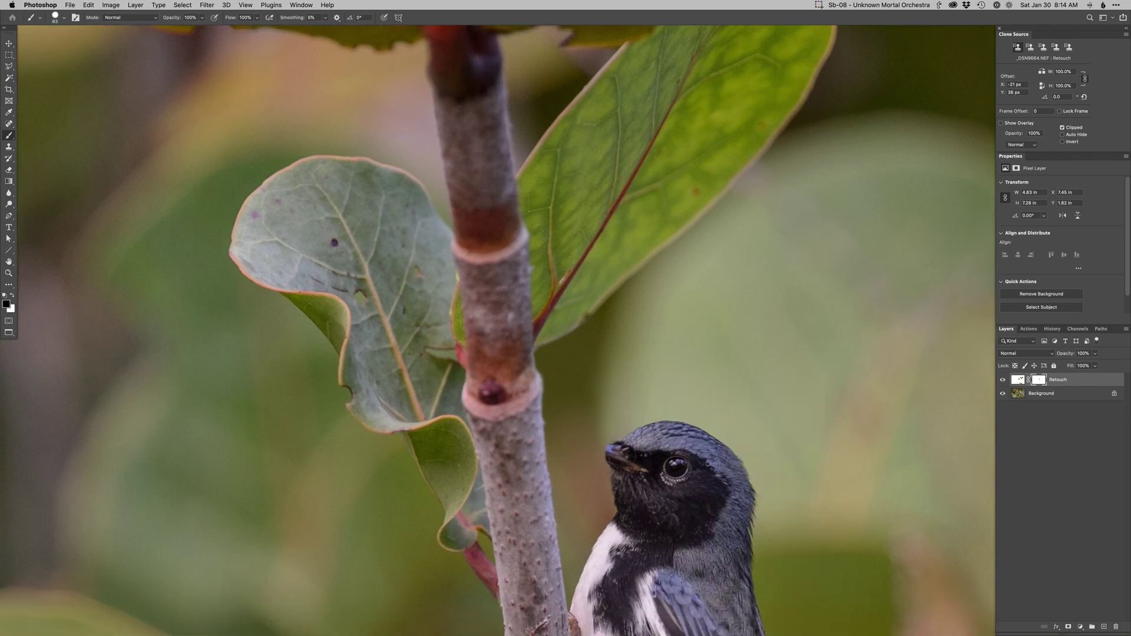
mouse_move(603, 452)
mouse_down()
mouse_move(573, 444)
mouse_move(619, 430)
mouse_up()
Paint the Retouch mask white around the beak to hide the revealed leaf, and compare the photo with the layer hidden and shown
key(x)
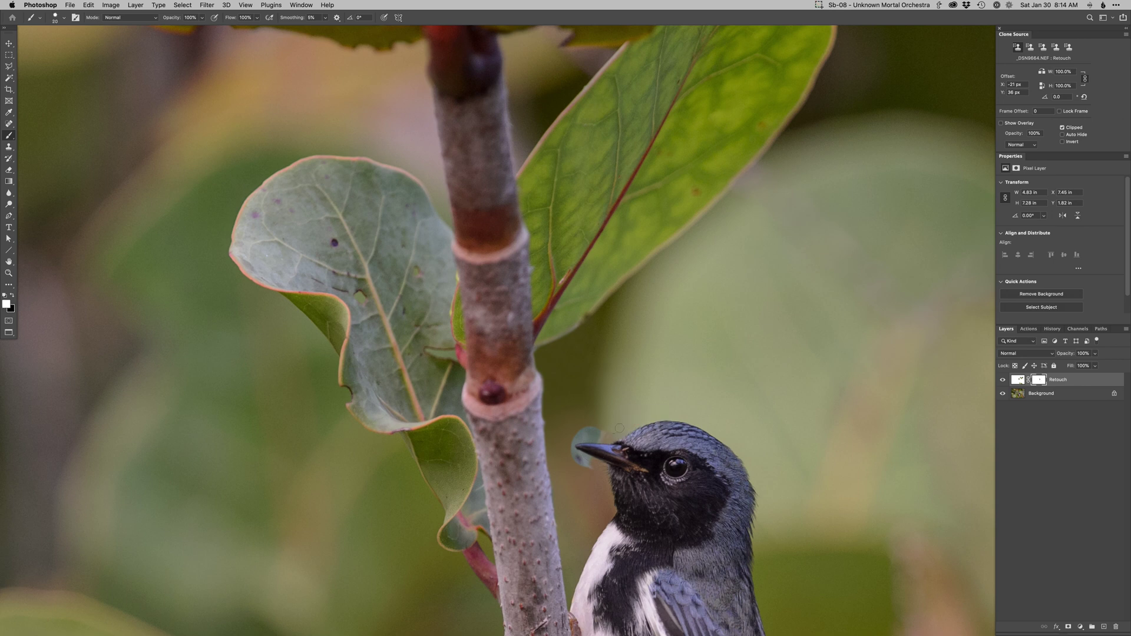
mouse_move(586, 438)
mouse_down()
mouse_move(600, 437)
mouse_move(566, 442)
mouse_move(582, 434)
mouse_up()
mouse_move(583, 458)
mouse_down()
mouse_move(595, 463)
mouse_move(521, 486)
mouse_up()
drag(591, 555, 647, 421)
drag(646, 422, 624, 471)
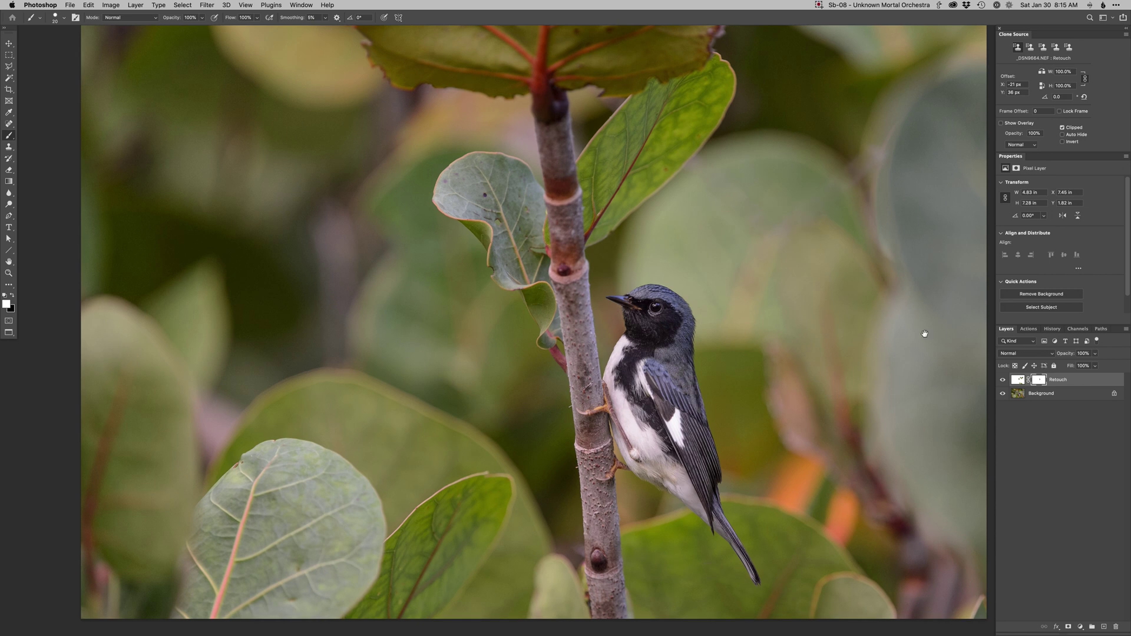
click(1003, 380)
click(1003, 381)
Add a Burn curves layer and darken the background around the bird with a large soft brush
scroll(614, 331, down, 2)
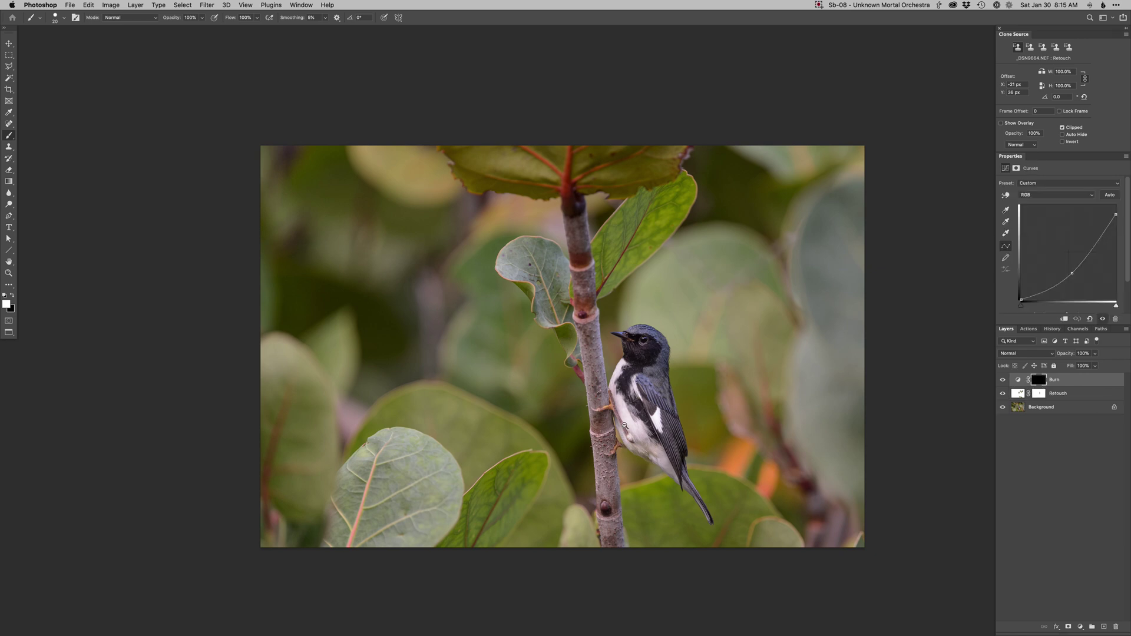
scroll(624, 425, down, 1)
right_click(629, 414)
key(Return)
drag(616, 451, 654, 451)
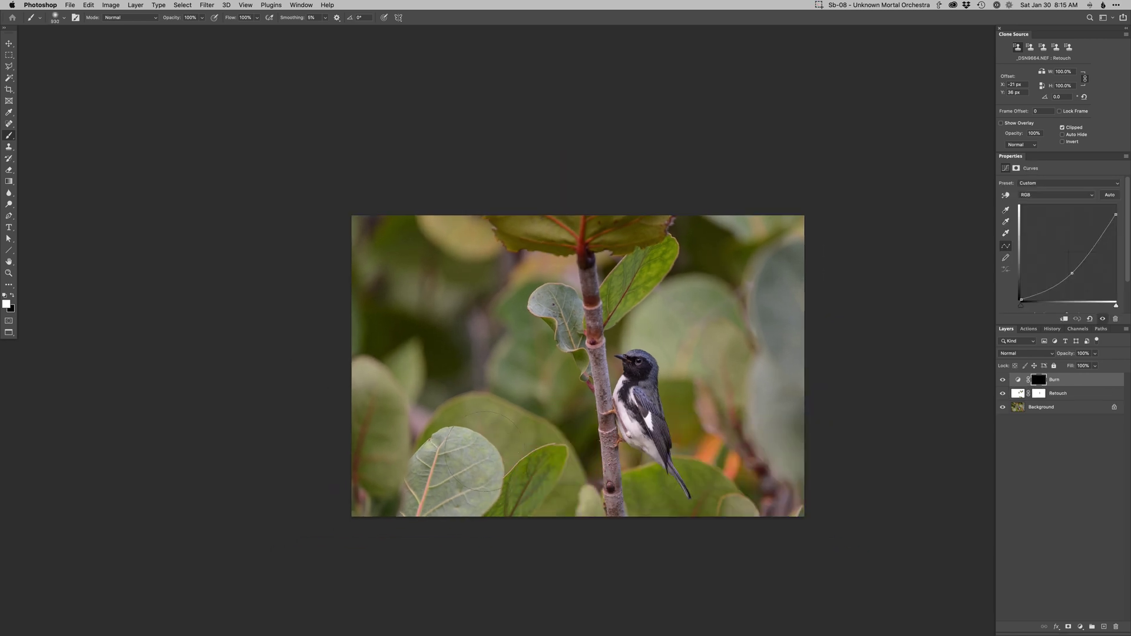
mouse_move(509, 501)
mouse_down()
mouse_move(583, 472)
mouse_move(460, 471)
mouse_move(424, 483)
mouse_move(377, 401)
mouse_up()
mouse_move(465, 222)
mouse_down()
mouse_move(448, 203)
mouse_move(501, 245)
mouse_up()
drag(763, 220, 728, 207)
mouse_move(680, 321)
mouse_down()
mouse_move(742, 342)
mouse_move(784, 300)
mouse_move(794, 530)
mouse_up()
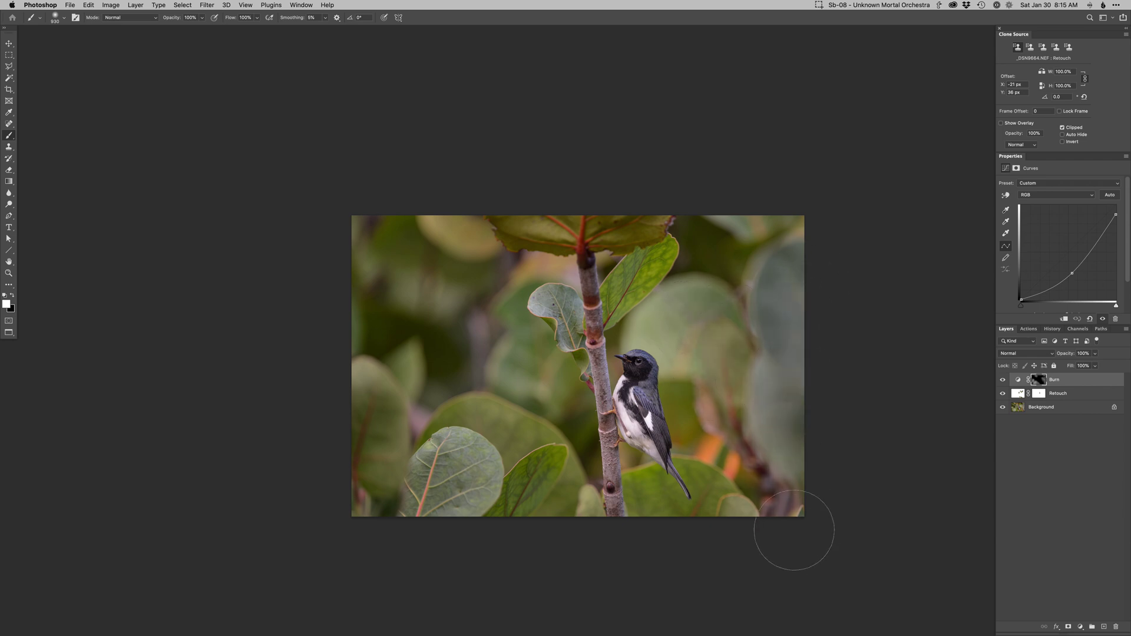
Add a Dodge curves layer and brighten the bird with a smaller soft brush
scroll(647, 404, up, 1)
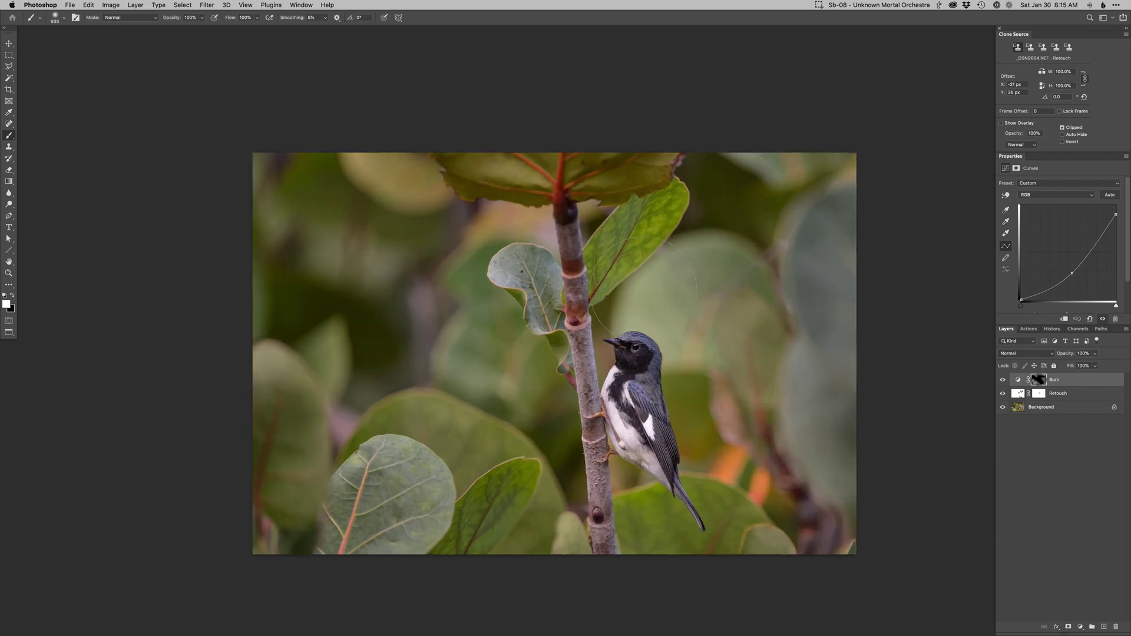
key(F2)
mouse_move(644, 358)
mouse_down()
mouse_move(601, 355)
mouse_move(642, 350)
mouse_move(651, 362)
mouse_move(638, 377)
mouse_move(630, 351)
mouse_up()
key(x)
key(x)
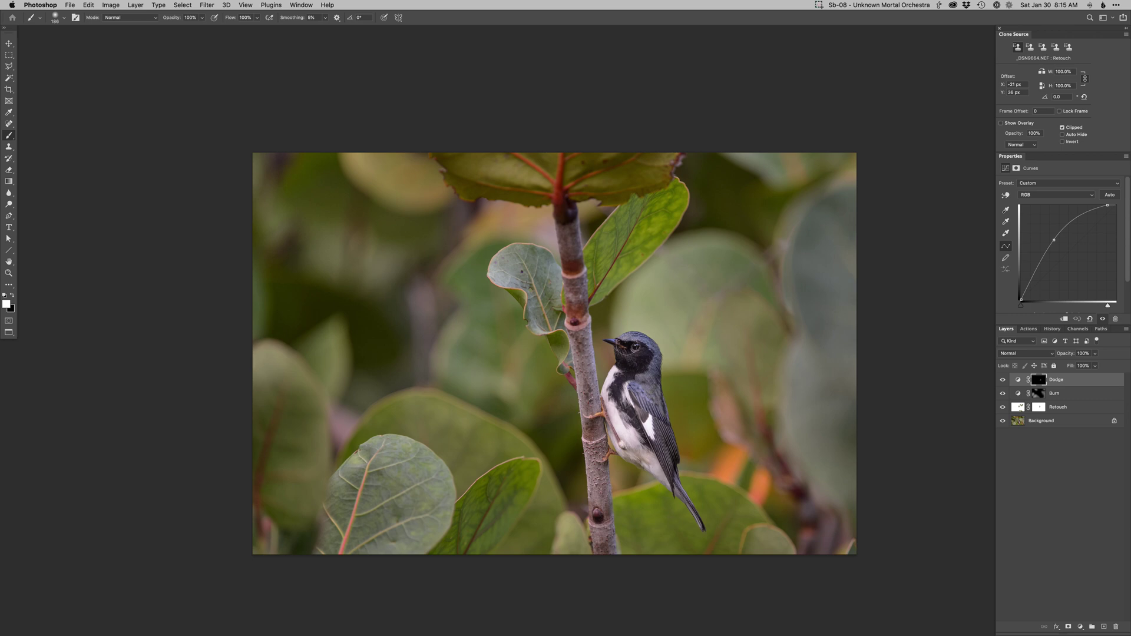
Add a second Dodge layer and set a small brush for fine work around the bird's eye
key(F2)
drag(634, 339, 644, 357)
right_click(651, 356)
text(50)
key(Return)
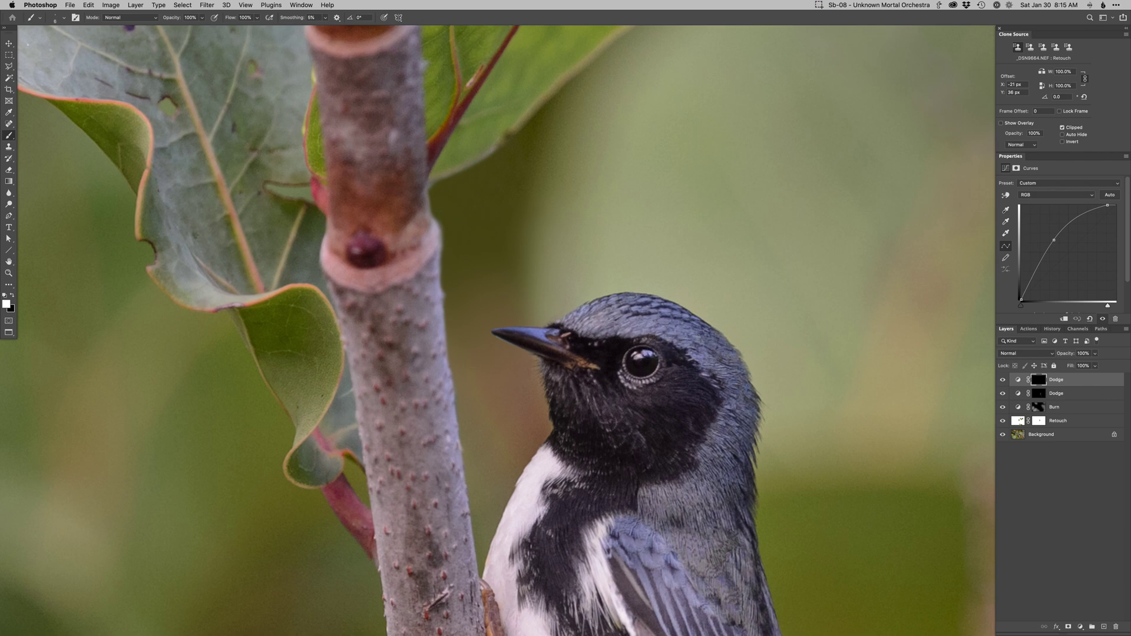
Add a Curves layer that adjusts the blue and red channels, hide it with a black mask and paint it onto the bird's head and back
key(super+0)
key(F3)
key(Return)
key(alt+5)
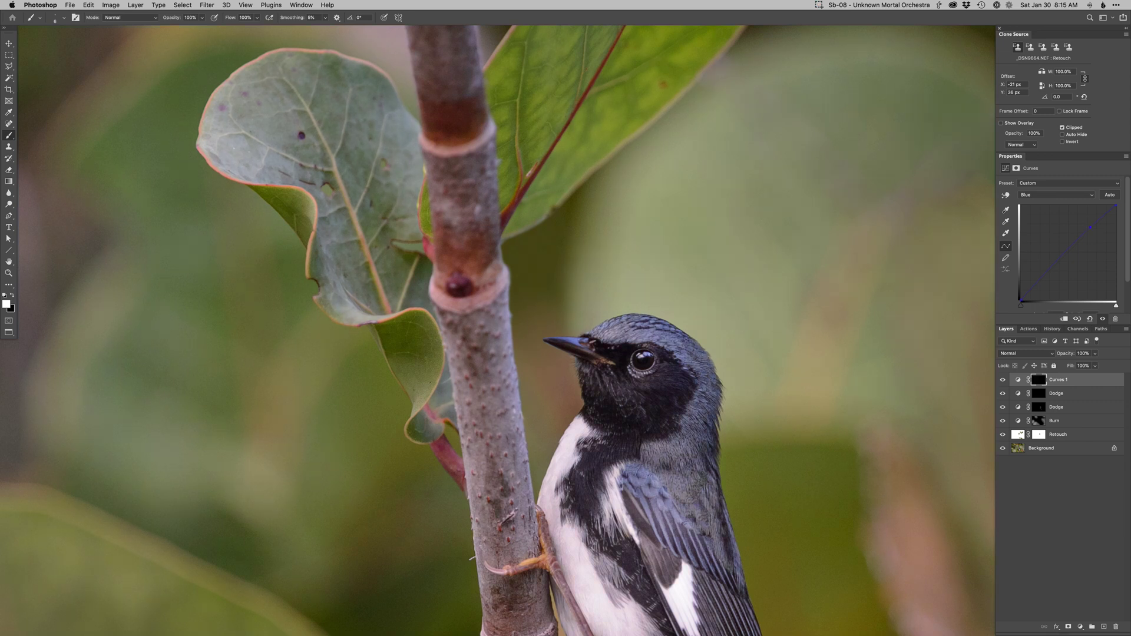
drag(603, 333, 613, 333)
drag(692, 435, 698, 434)
Extend the blue colouring down the bird's wing and tail and reduce the Curves 1 layer's opacity to 70%
scroll(693, 453, down, 5)
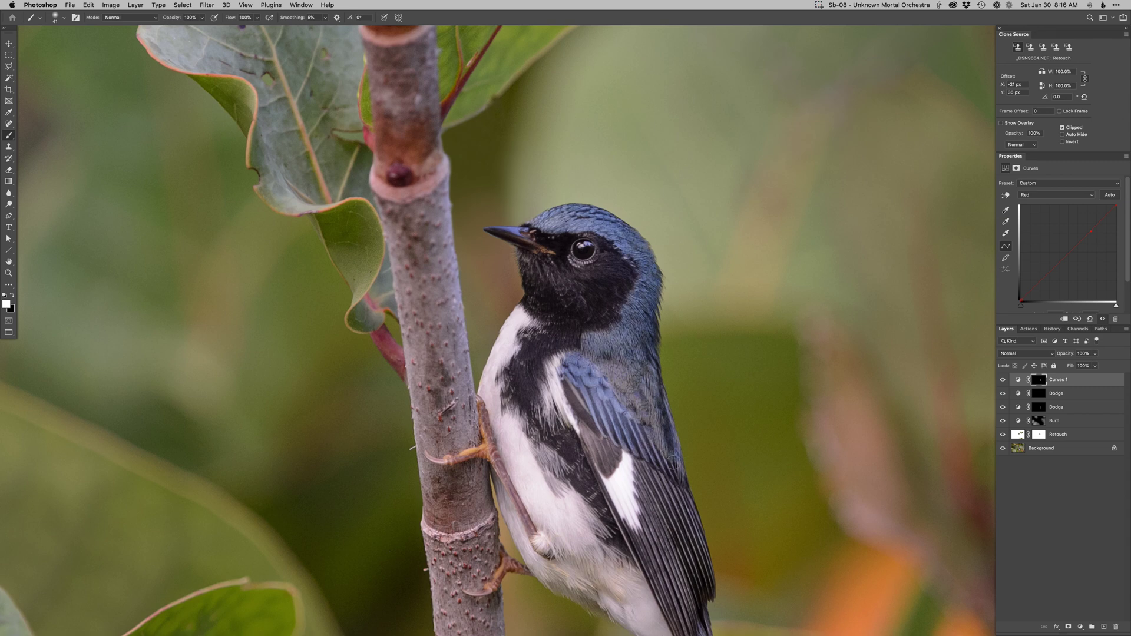
scroll(662, 470, down, 5)
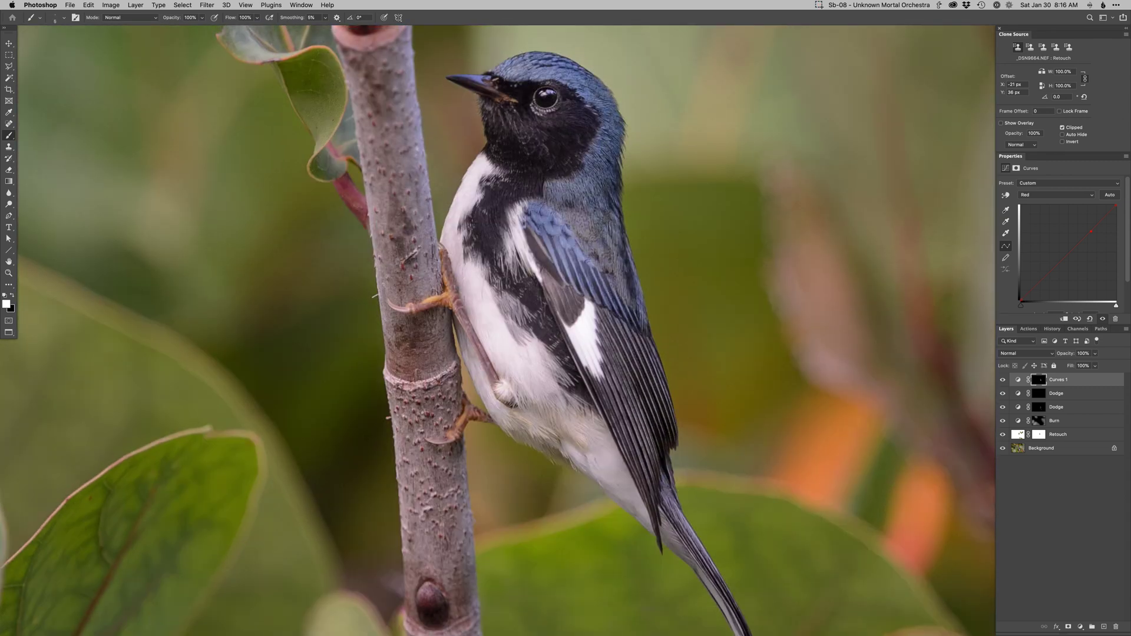
scroll(672, 480, down, 5)
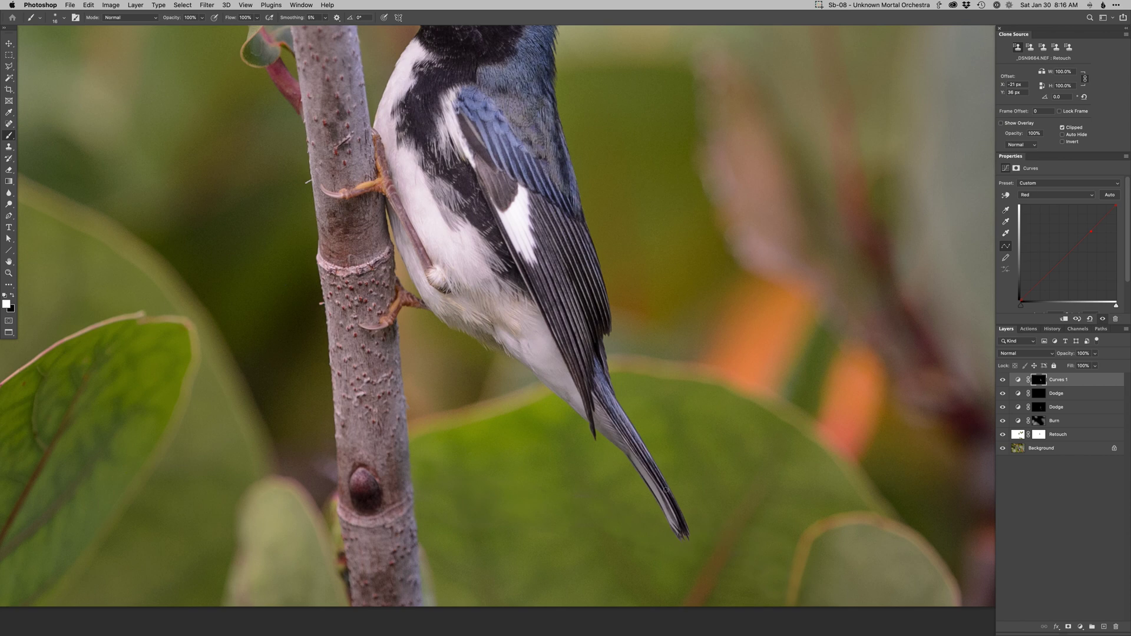
scroll(661, 481, down, 5)
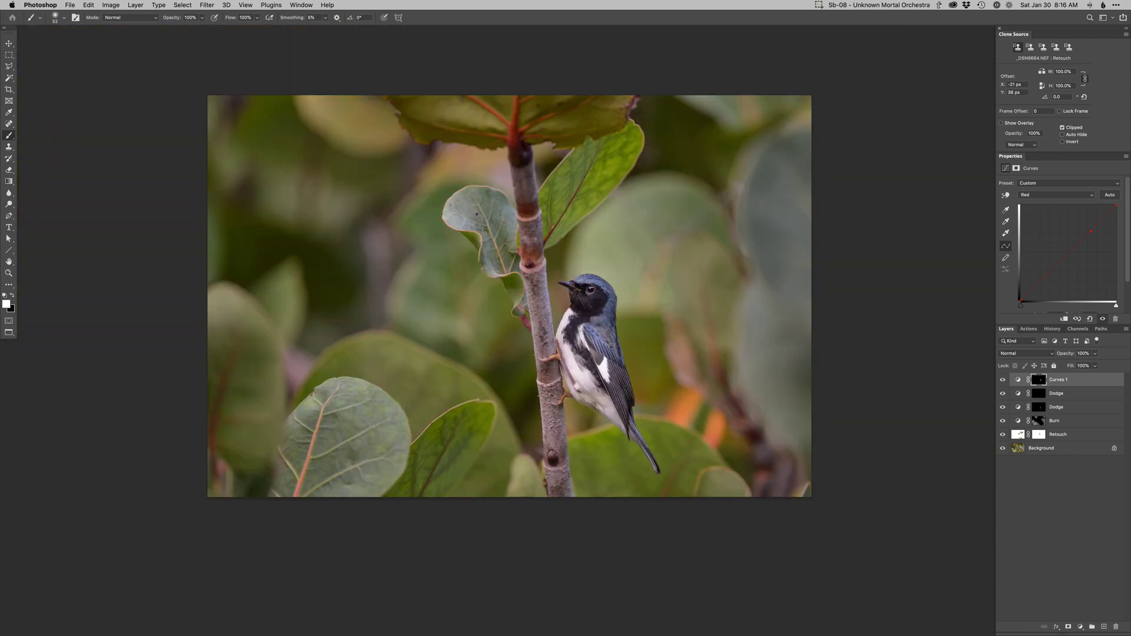
scroll(624, 379, left, 3)
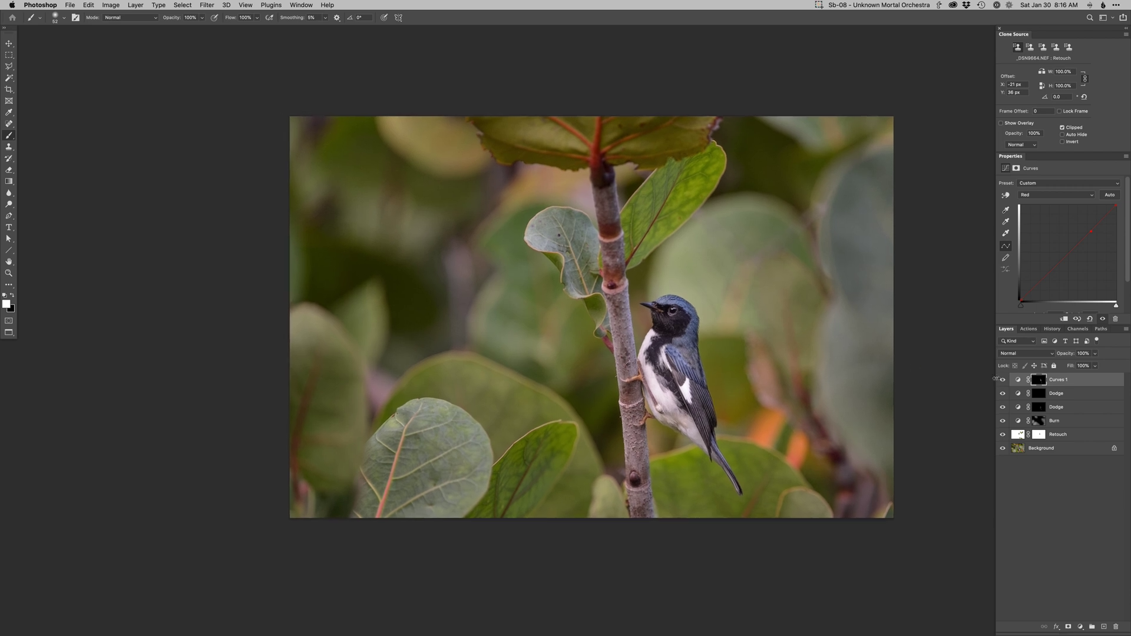
key(v)
key(7)
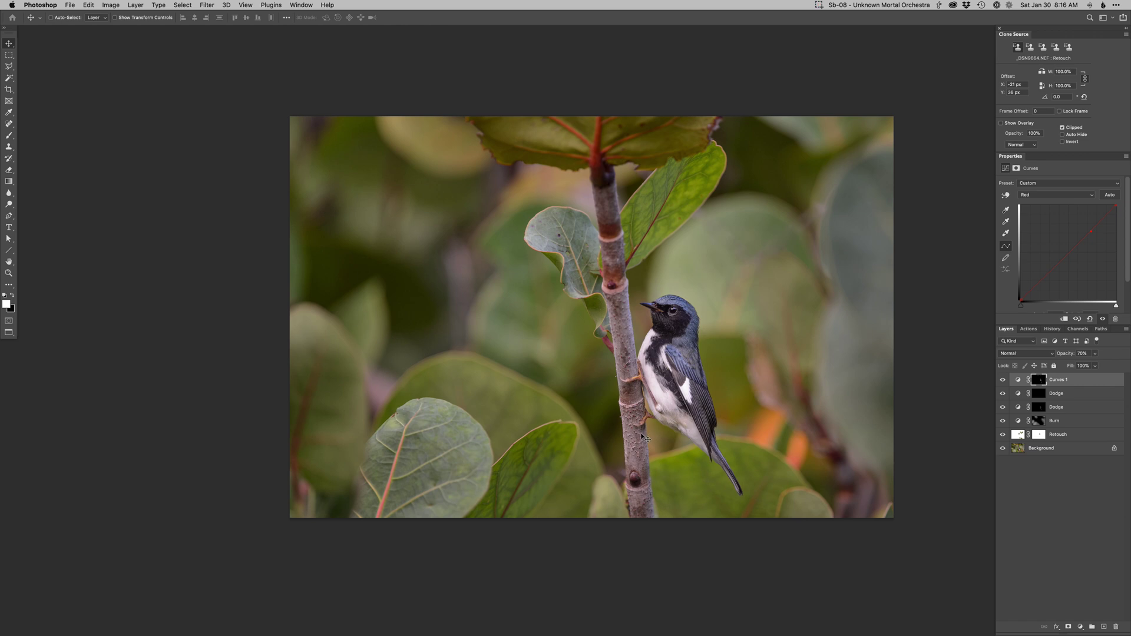
Add a second Burn layer above the first and darken the bright yellowish leaf near the photo's upper left edge
click(1037, 421)
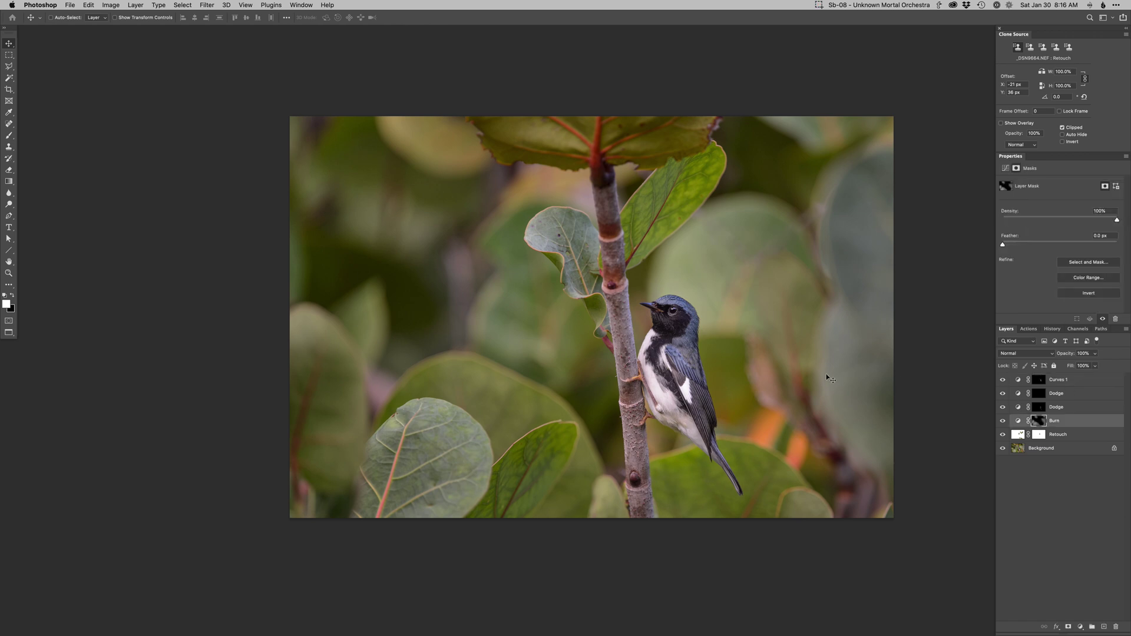
key(F2)
right_click(488, 181)
drag(459, 255, 518, 262)
drag(476, 226, 500, 386)
drag(460, 302, 437, 301)
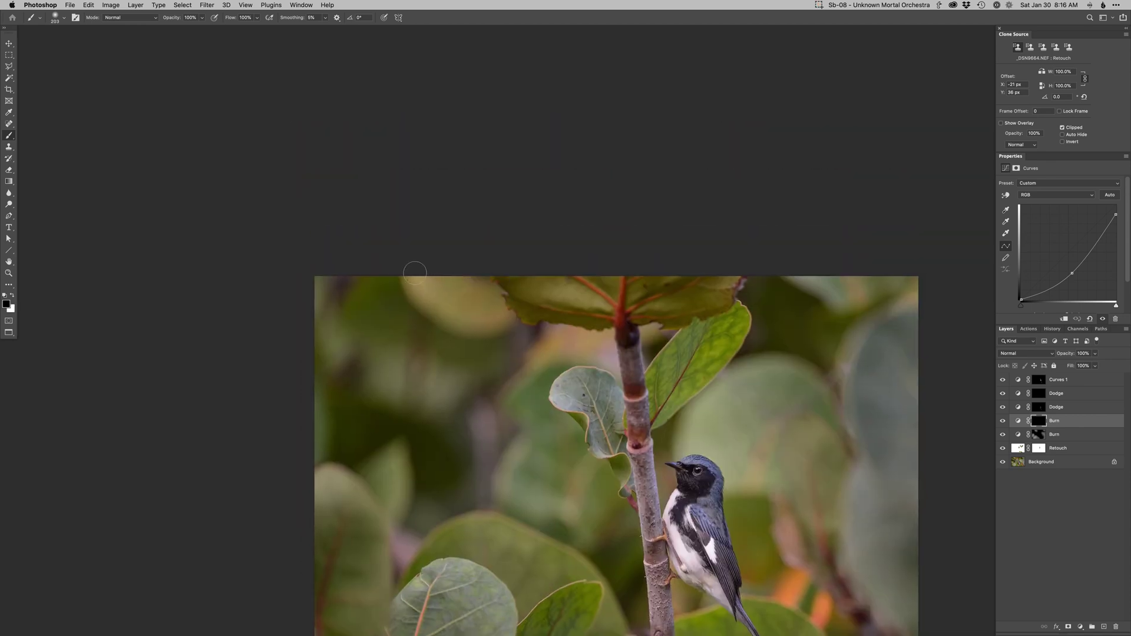
mouse_move(417, 276)
mouse_down()
mouse_move(439, 301)
mouse_move(489, 315)
mouse_move(449, 313)
mouse_move(431, 295)
mouse_move(470, 273)
mouse_move(487, 301)
mouse_move(434, 299)
mouse_move(489, 321)
mouse_move(438, 279)
mouse_up()
key(x)
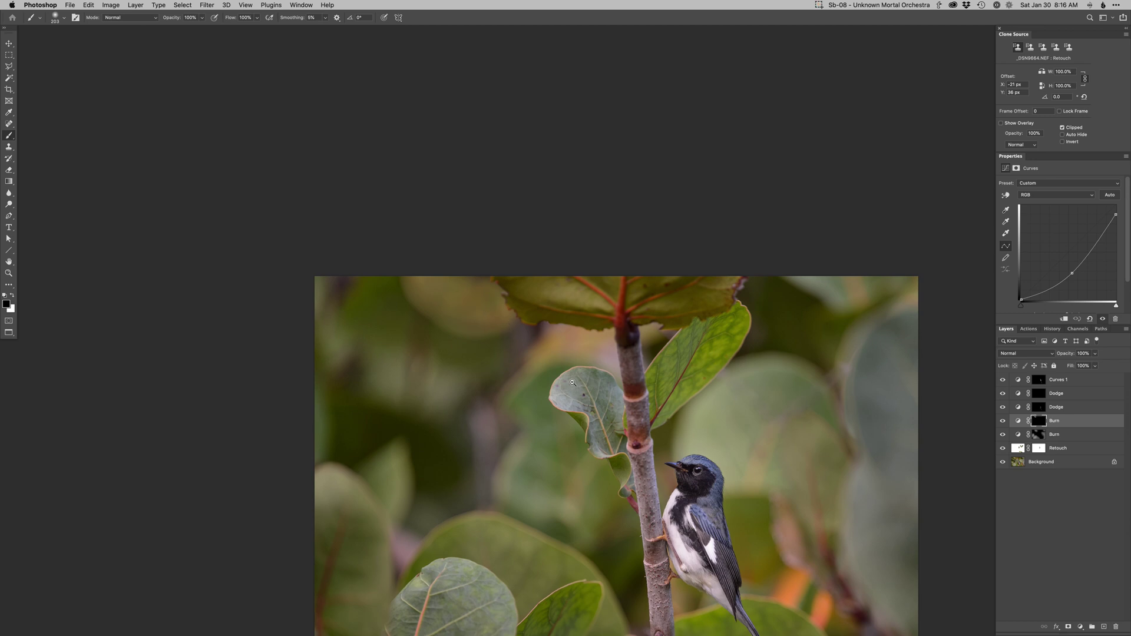
Add a Curves adjustment layer above all other layers and switch it to the blue channel
key(super+minus)
drag(589, 373, 582, 374)
key(alt+bracketright)
key(alt+bracketright)
key(alt+bracketright)
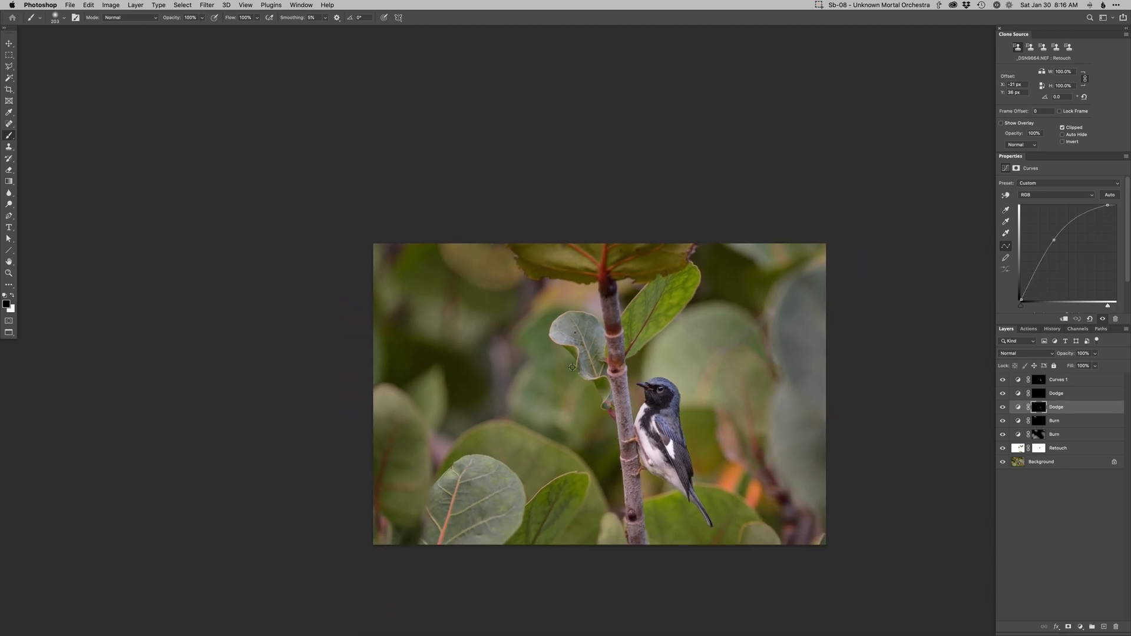
key(super+shift+m)
key(Return)
key(alt+5)
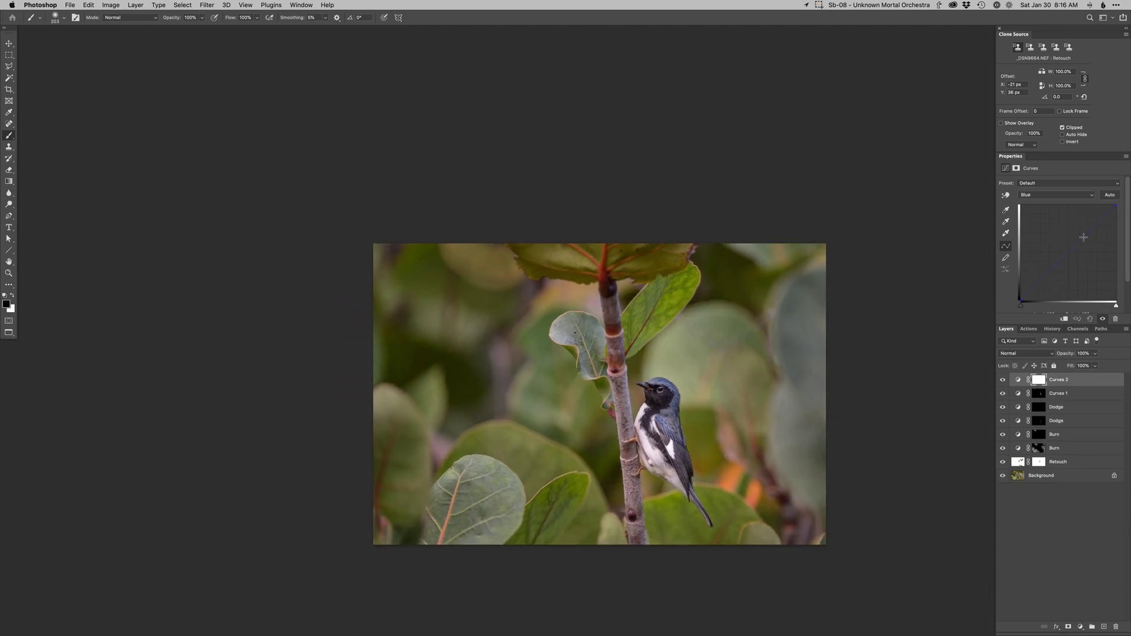
Adjust the upper midtones of the new layer's blue and green curves slightly to make the foliage greener
key(alt+4)
click(1084, 235)
key(alt+5)
key(super+0)
drag(707, 415, 688, 410)
alt+click(684, 412)
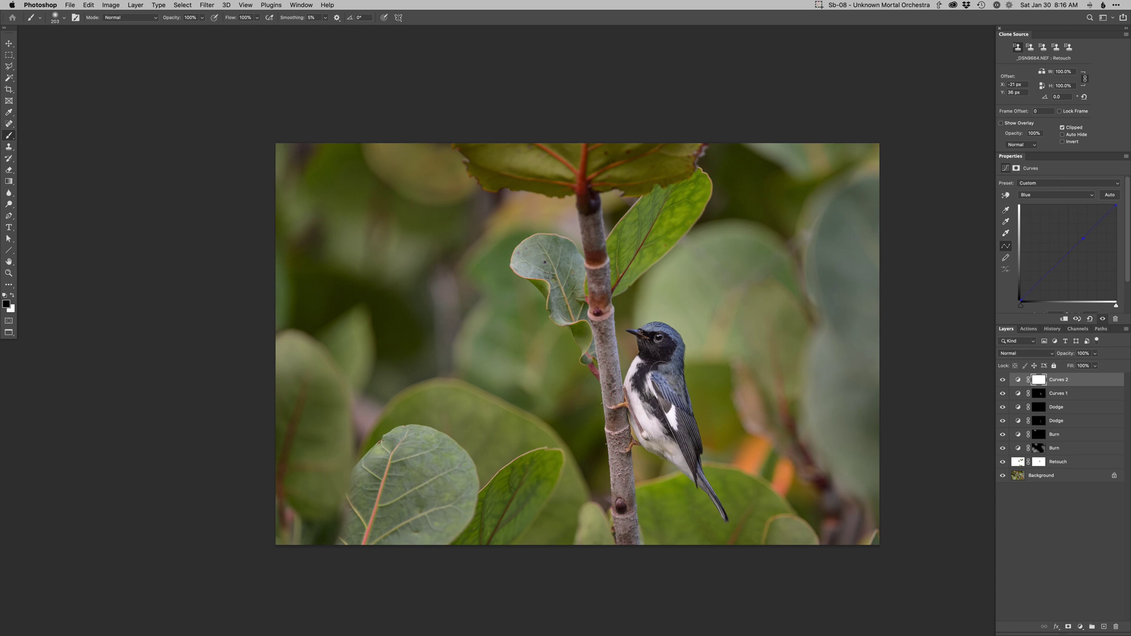
key(alt+4)
Paint the Curves 2 mask black over the bird to keep the green shift off its head, body and tail
drag(664, 338, 658, 338)
drag(718, 508, 677, 507)
drag(660, 392, 621, 435)
super+click(648, 408)
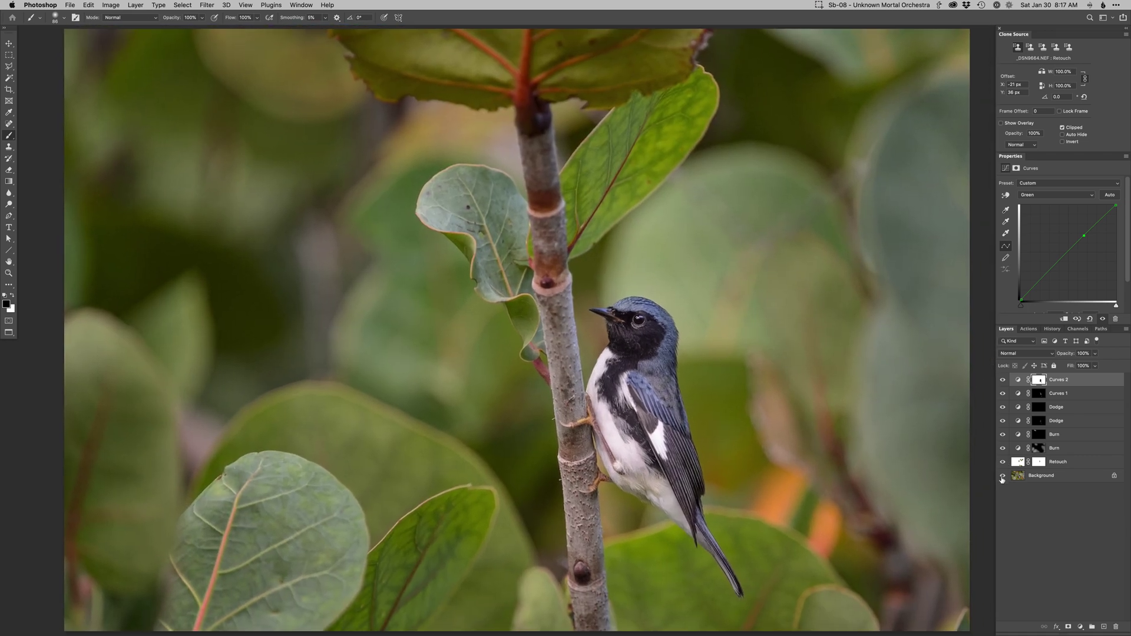
Compare the original Background layer with the full edit by repeatedly hiding and showing all other layers
alt+click(1001, 479)
alt+click(1003, 478)
alt+click(1003, 478)
alt+click(1003, 478)
alt+click(1002, 480)
alt+click(1002, 479)
Save and close the retouched photo and switch to Lightroom Classic
key(super+shift+a)
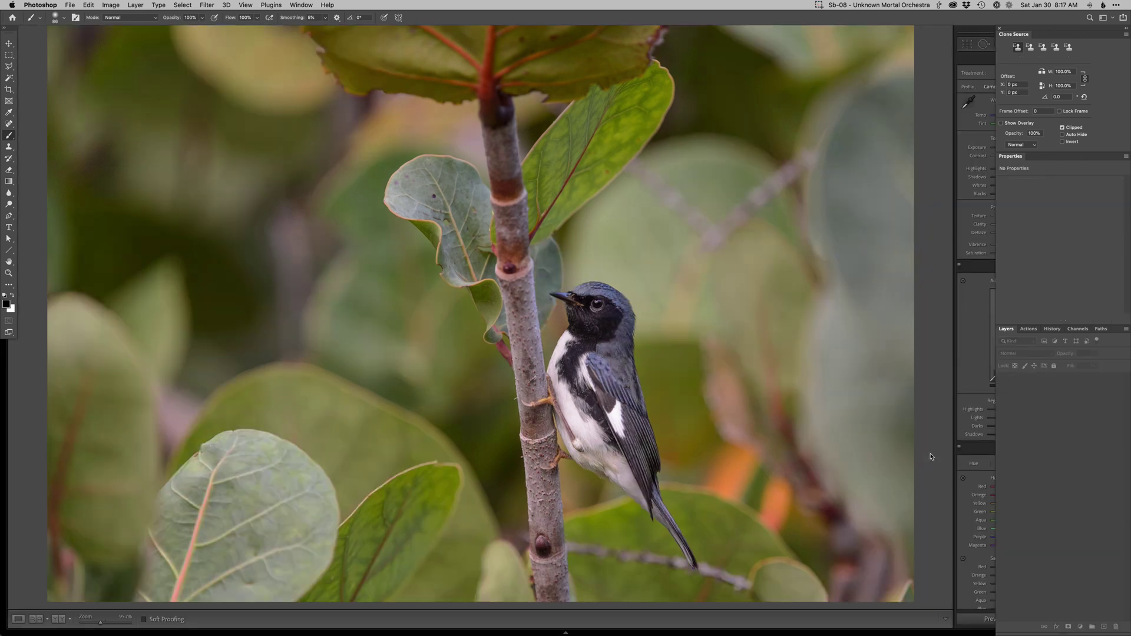
click(931, 457)
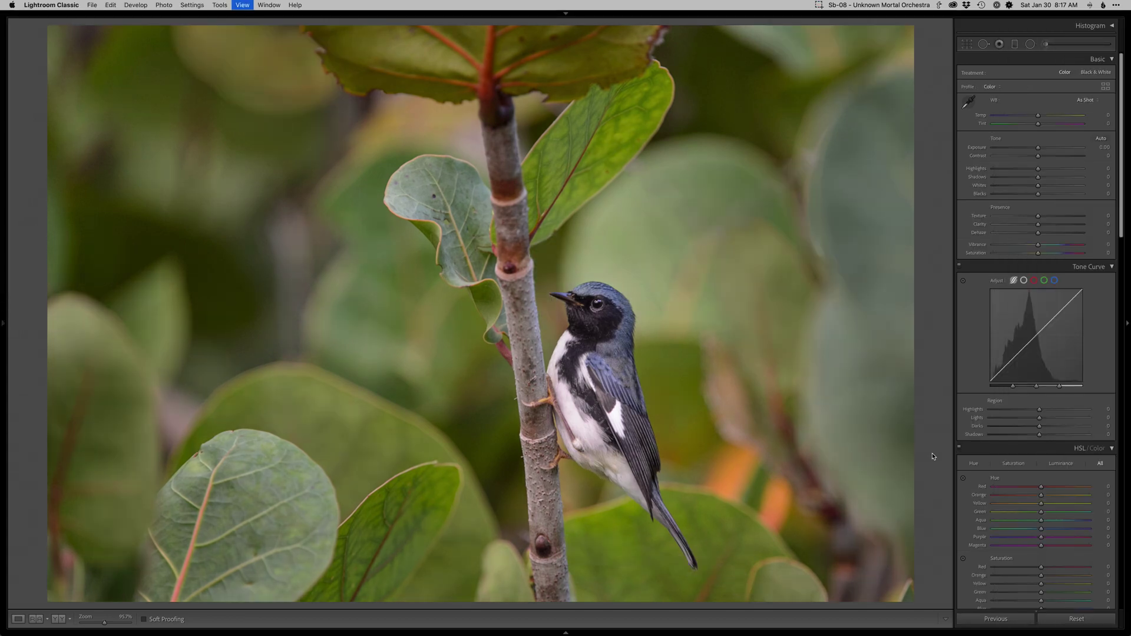
Select the unedited virtual copy and the retouched PSD in the Library grid and compare them side by side in Survey view with the side panels hidden
key(g)
super+click(250, 120)
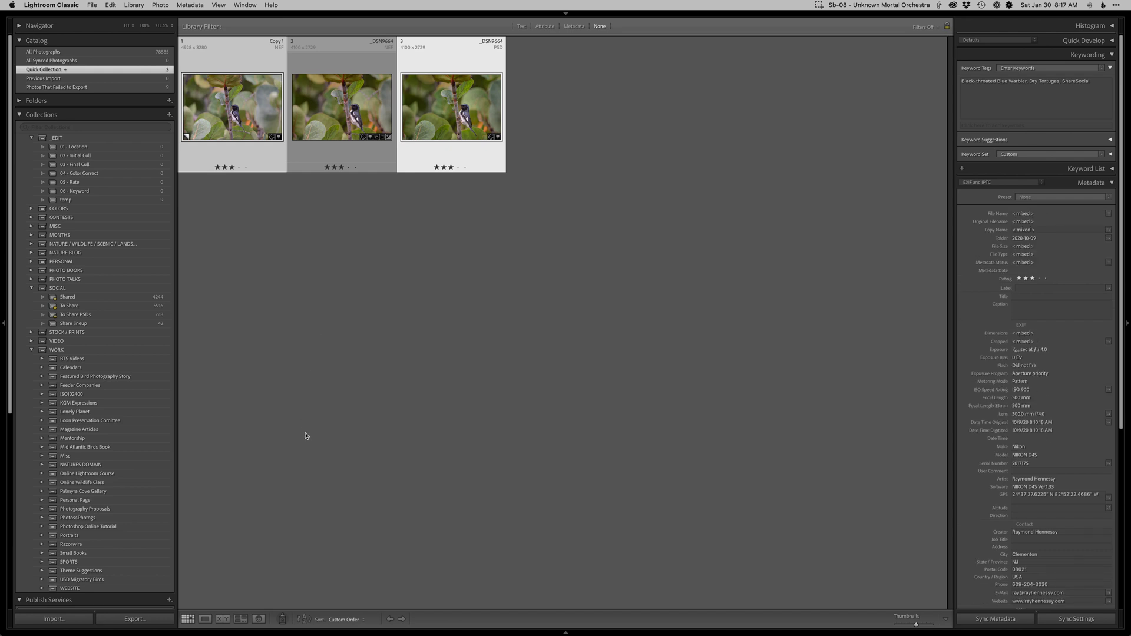
key(Tab)
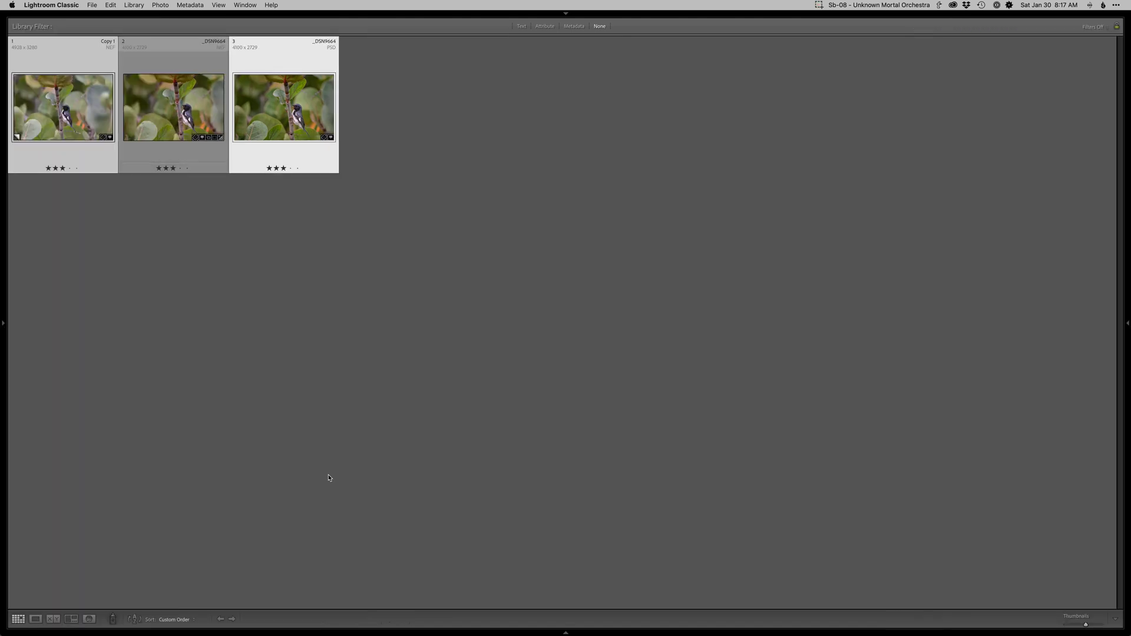
key(c)
key(n)
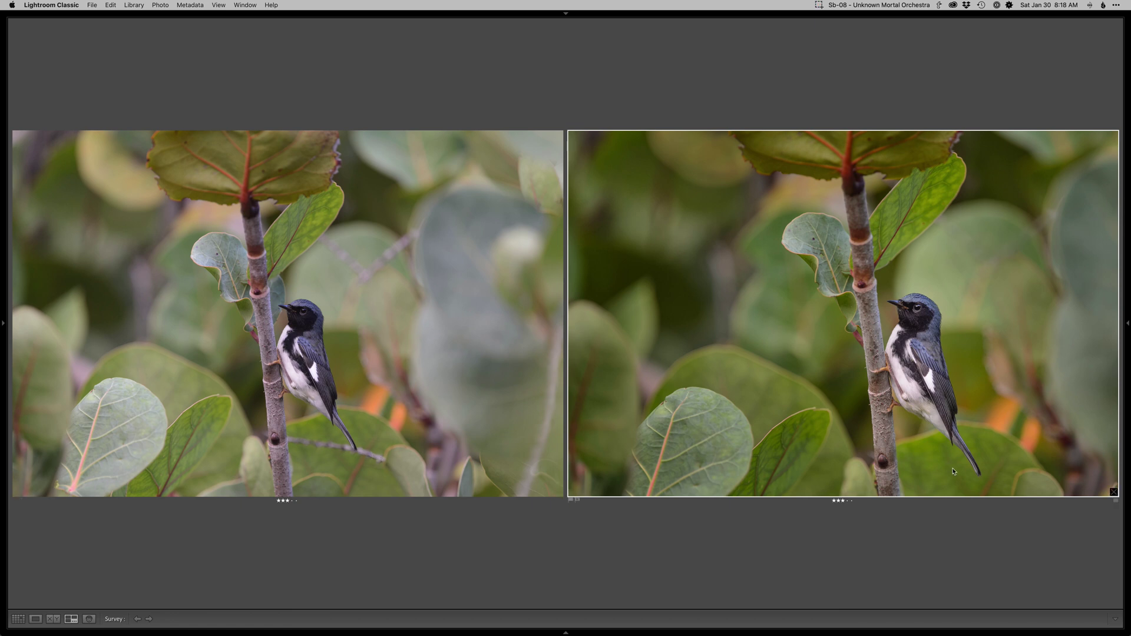
Compare the retouched PSD with the unedited copy by alternating between them full size in Loupe view
key(e)
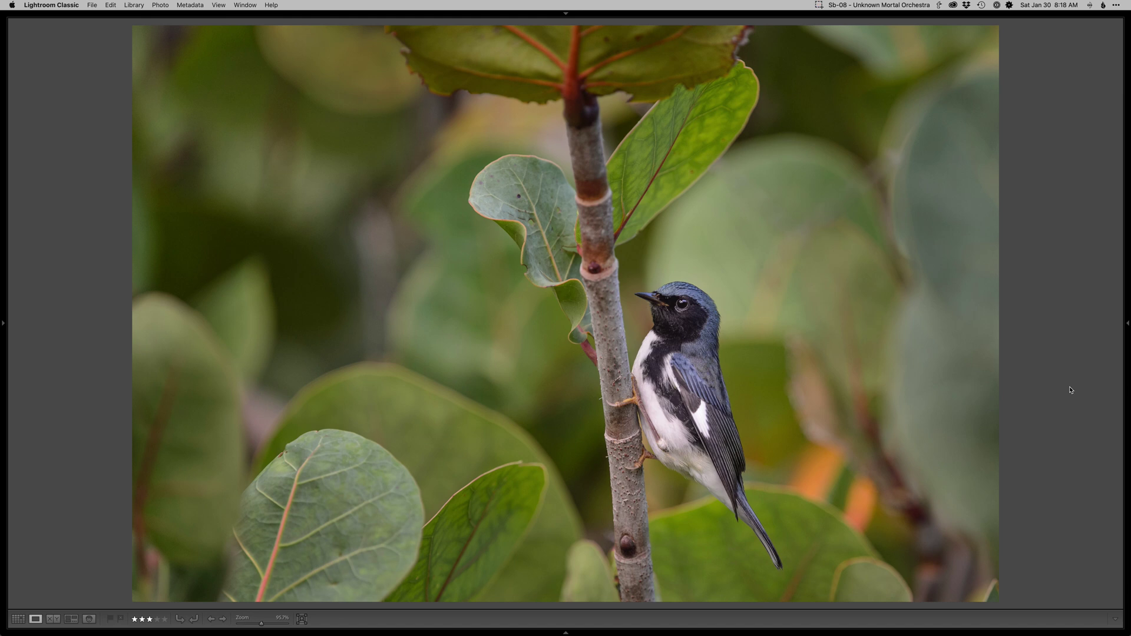
click(818, 4)
click(1011, 193)
key(Right)
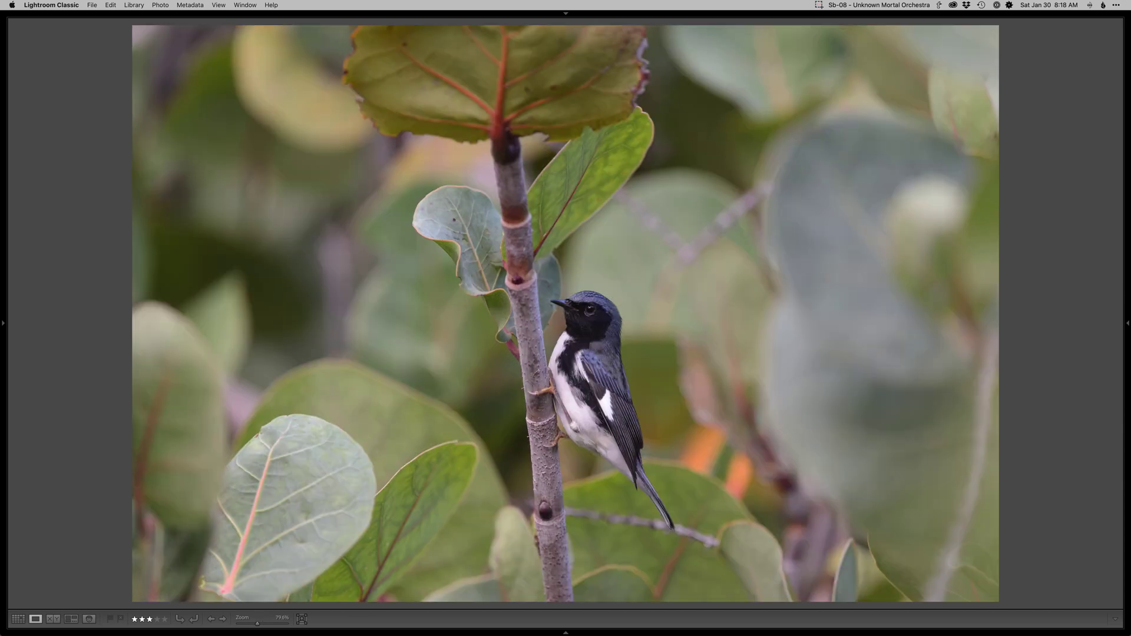
key(Left)
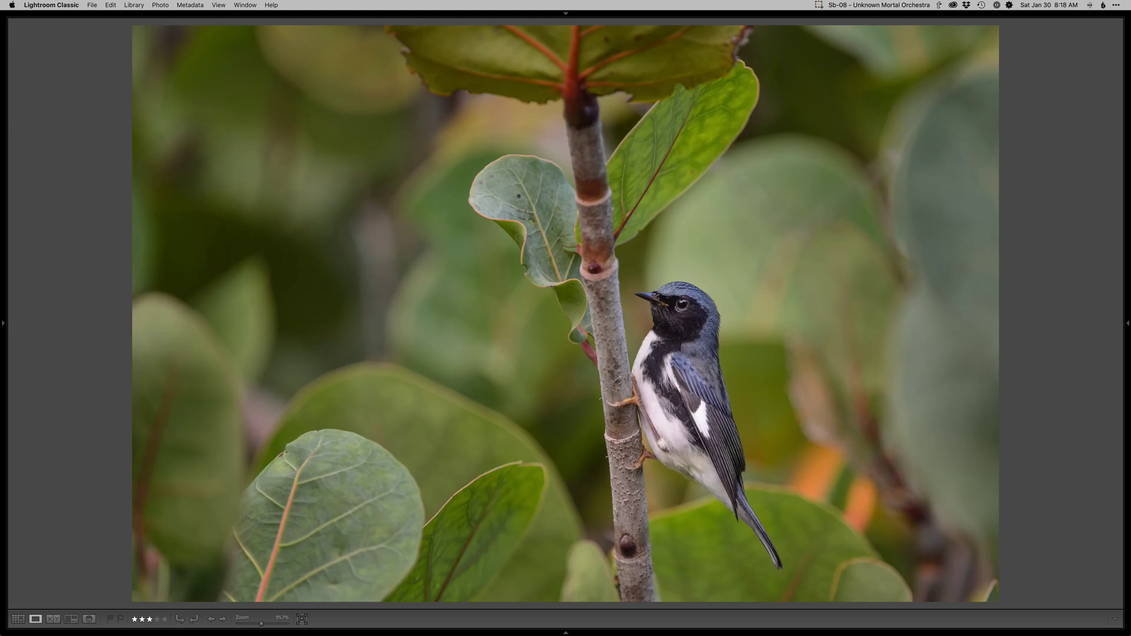
key(Right)
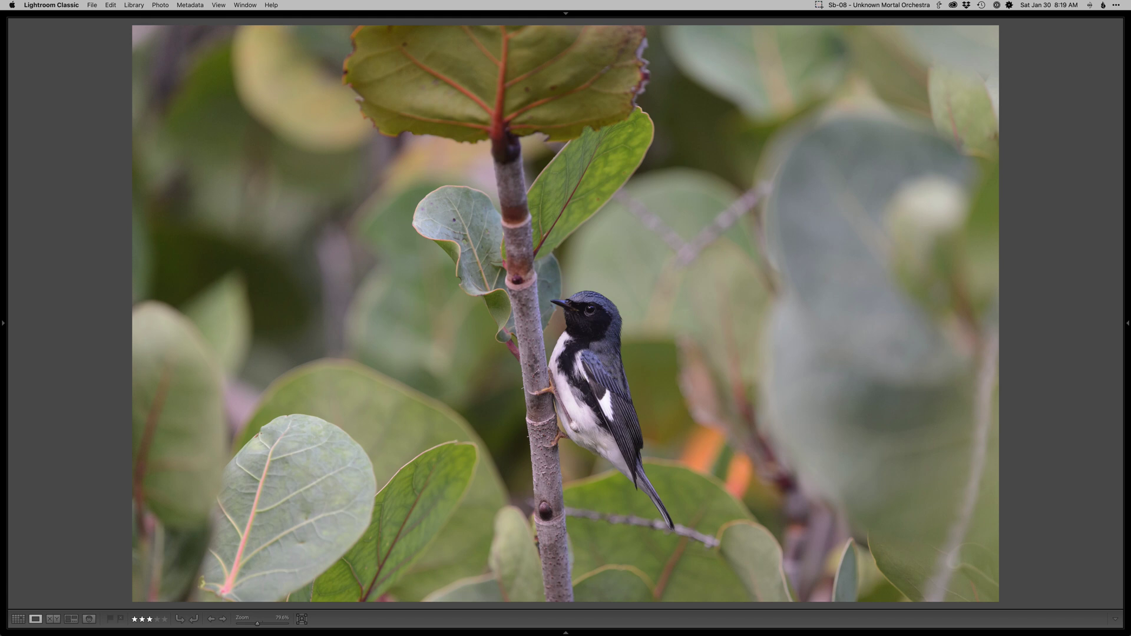
key(super+equal)
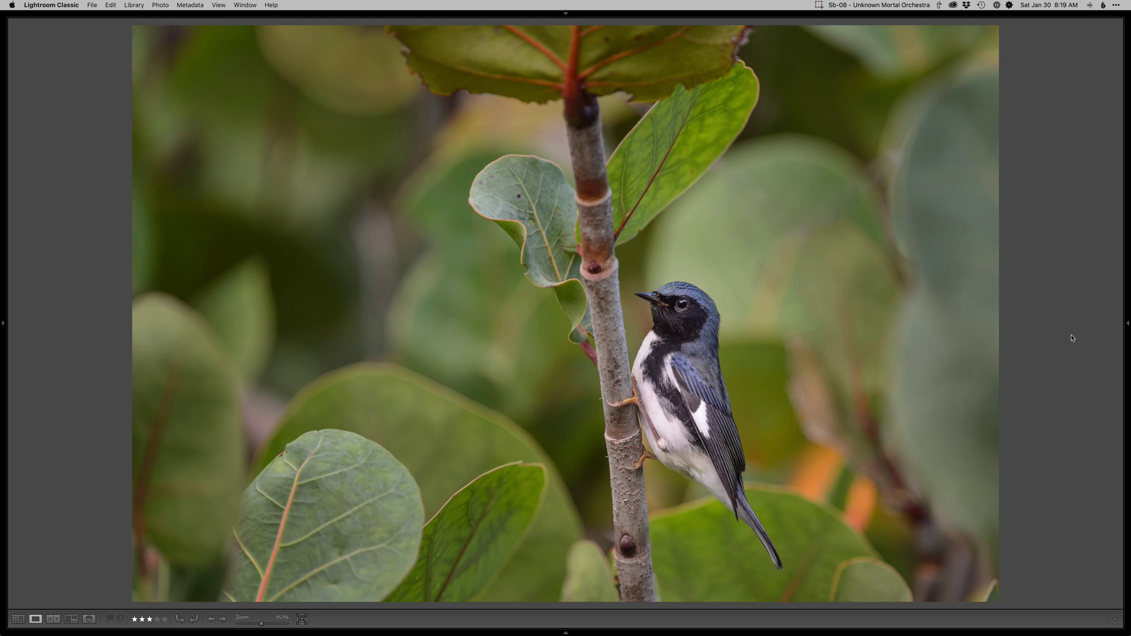
Switch to Safari and view the Online Workshops page of the photographer's website
key(super+Tab)
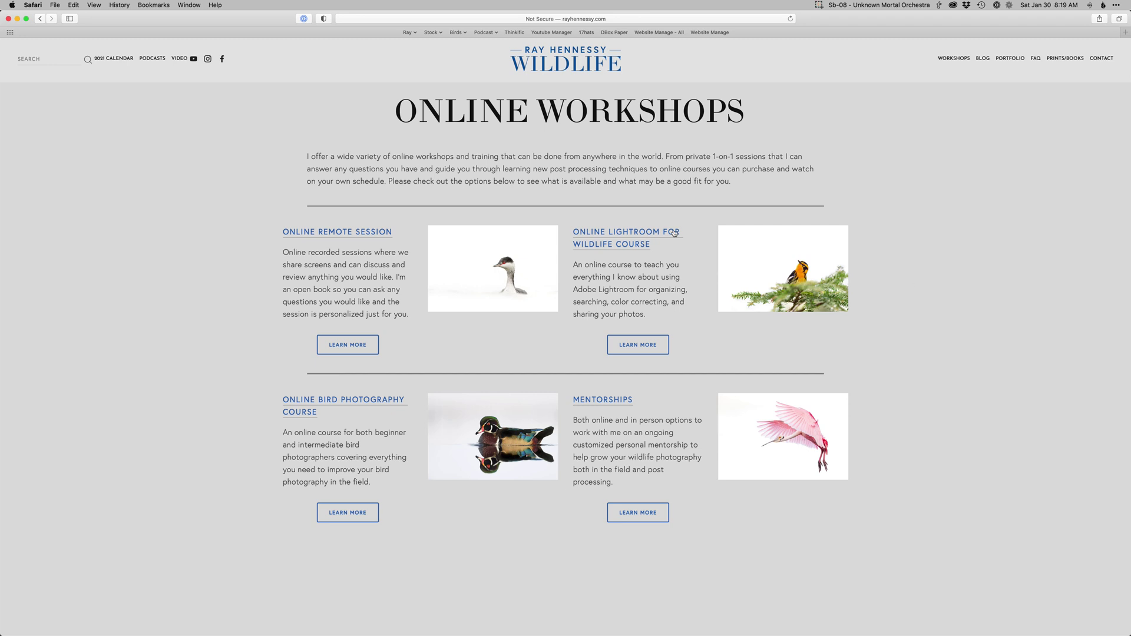
mouse_move(179, 58)
mouse_move(954, 59)
click(819, 5)
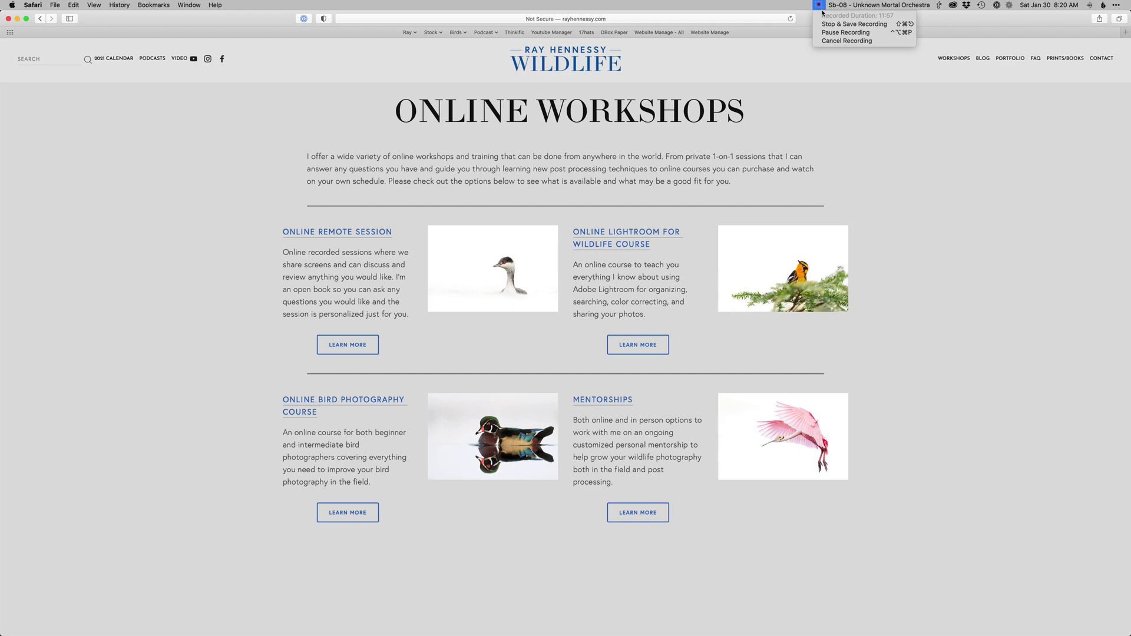